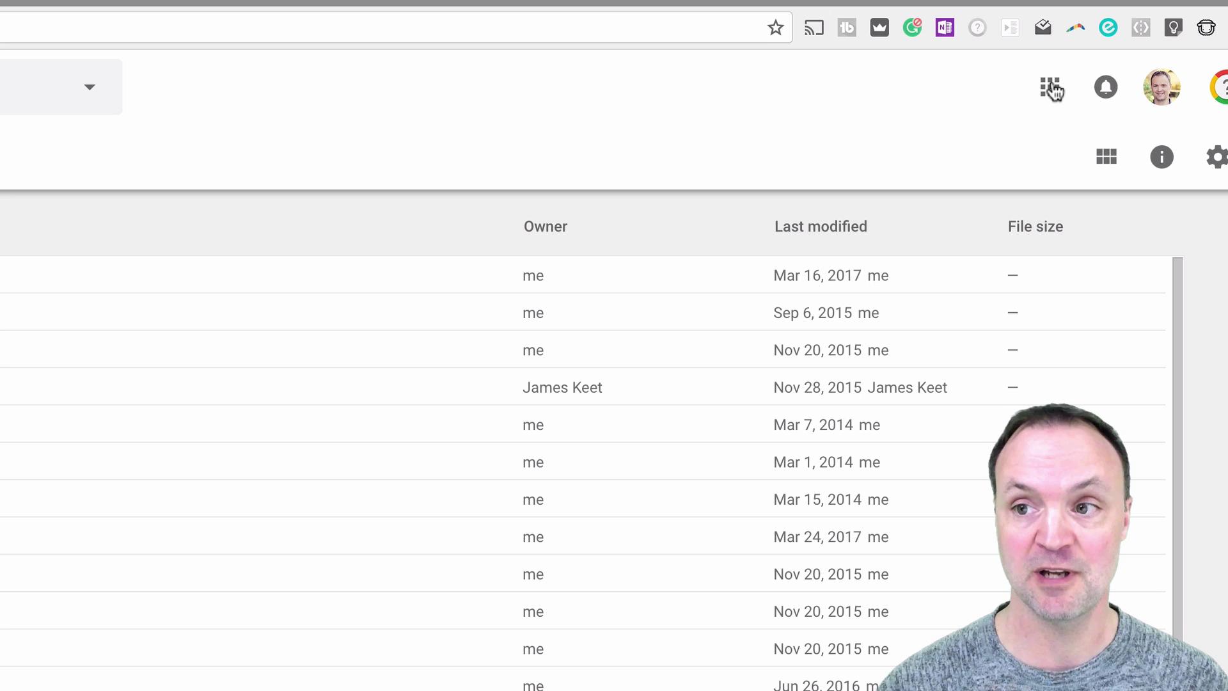
# Drag the Docs tile to second place in the Google apps top row, then launch Google Docs.
pyautogui.click(1050, 88)
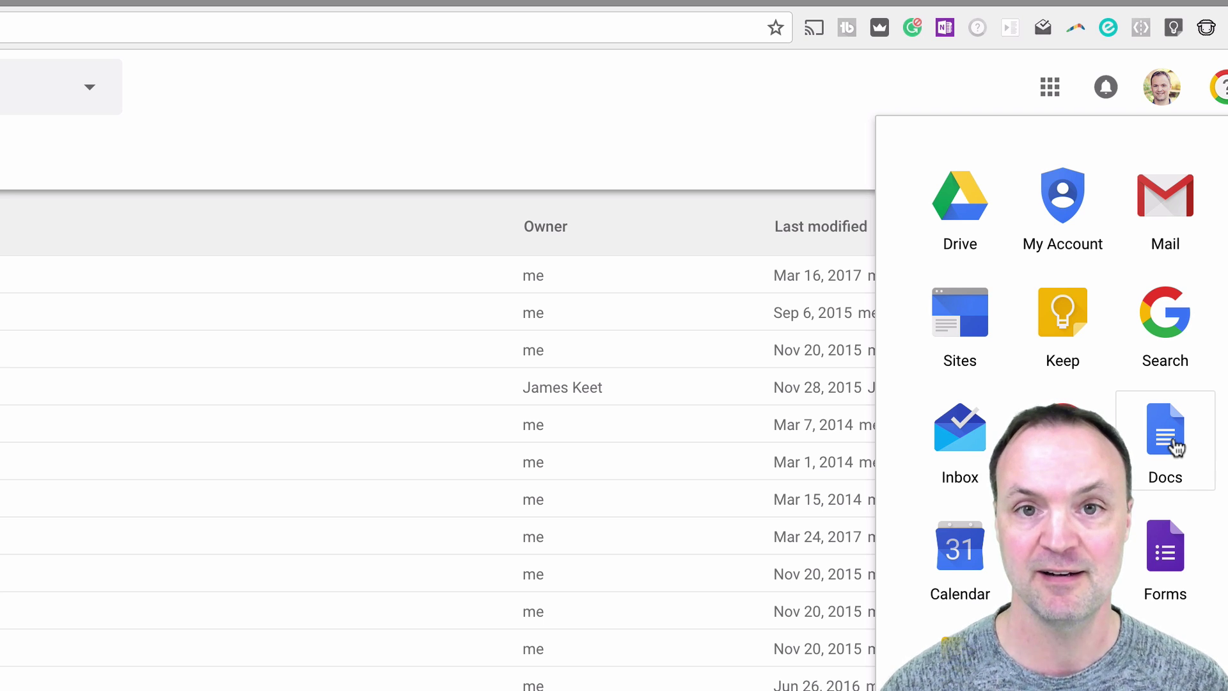
pyautogui.moveTo(1177, 448); pyautogui.dragTo(1045, 235)
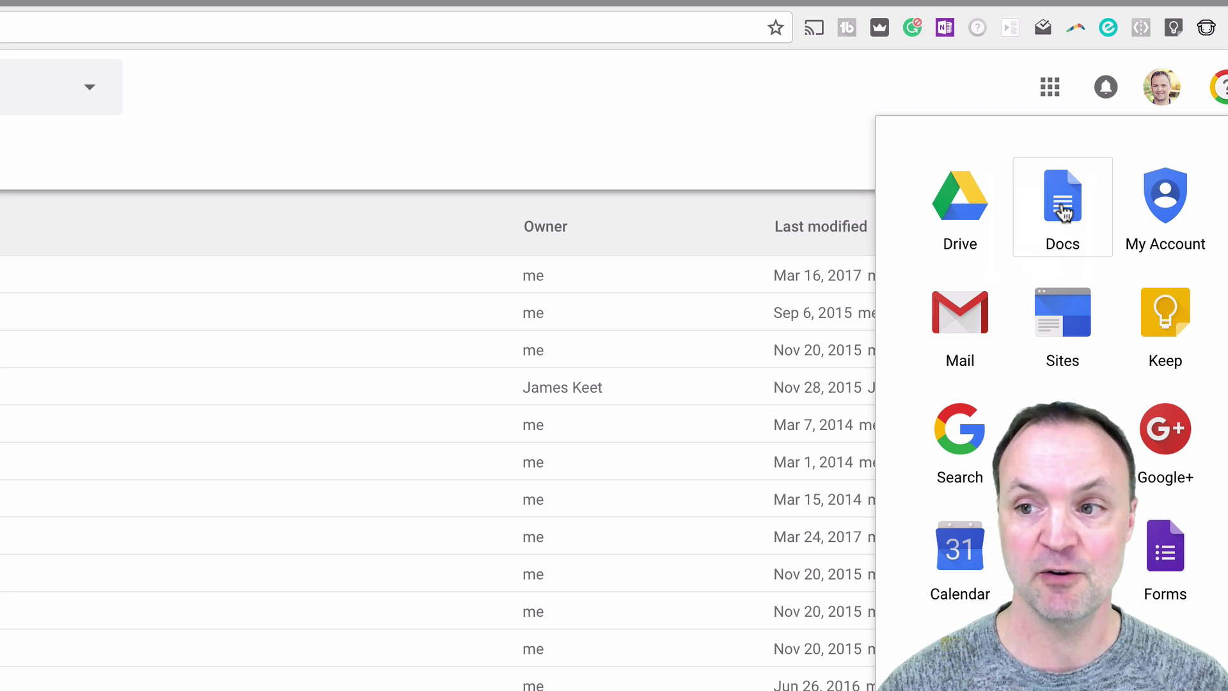
pyautogui.click(1064, 213)
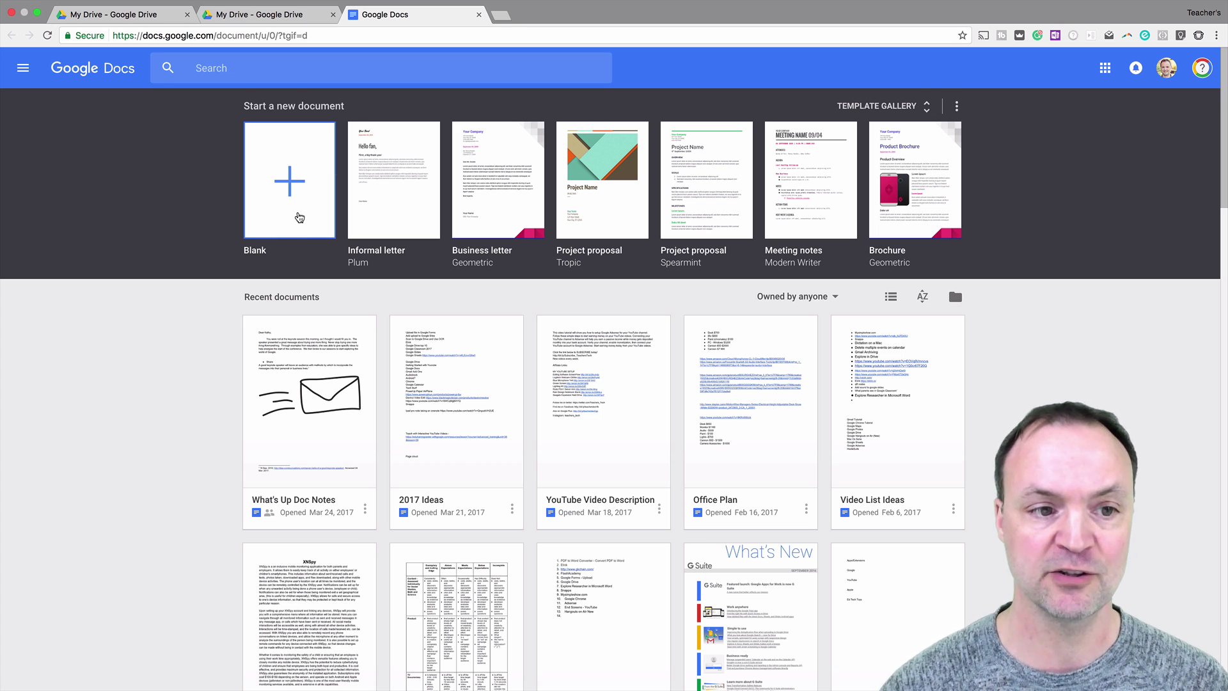
# Create a blank document containing 'Hello' and confirm it auto-titles itself 'Hello'.
pyautogui.click(297, 218)
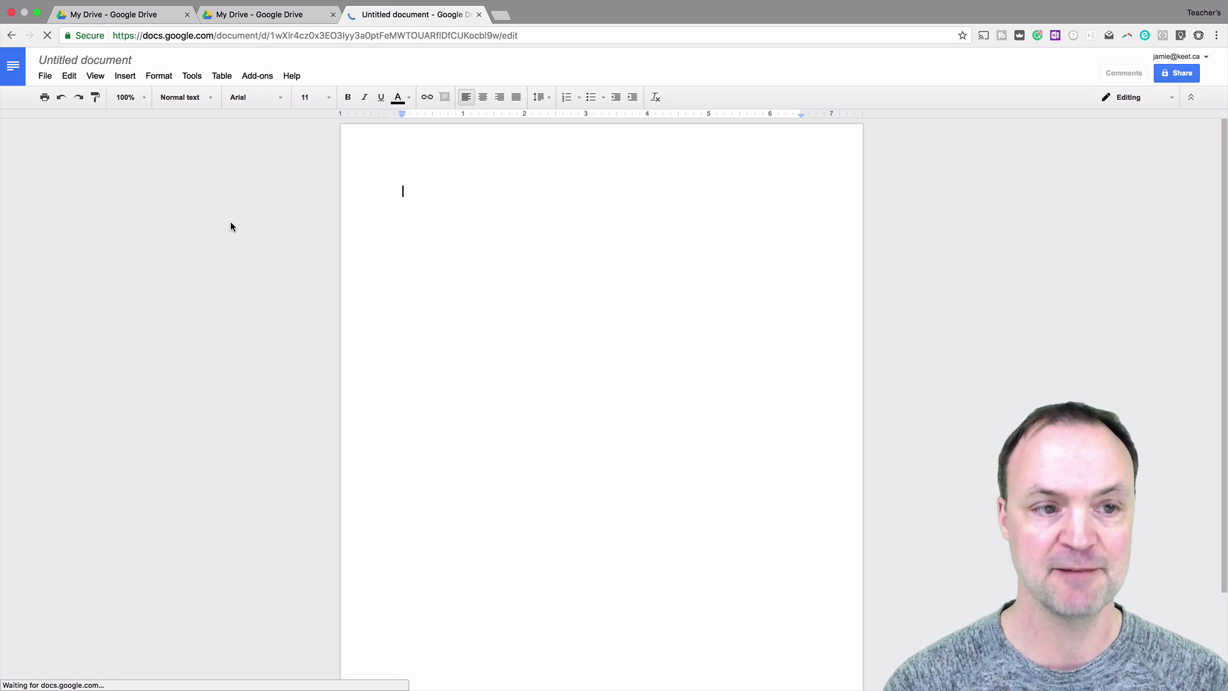
pyautogui.write('Hell')
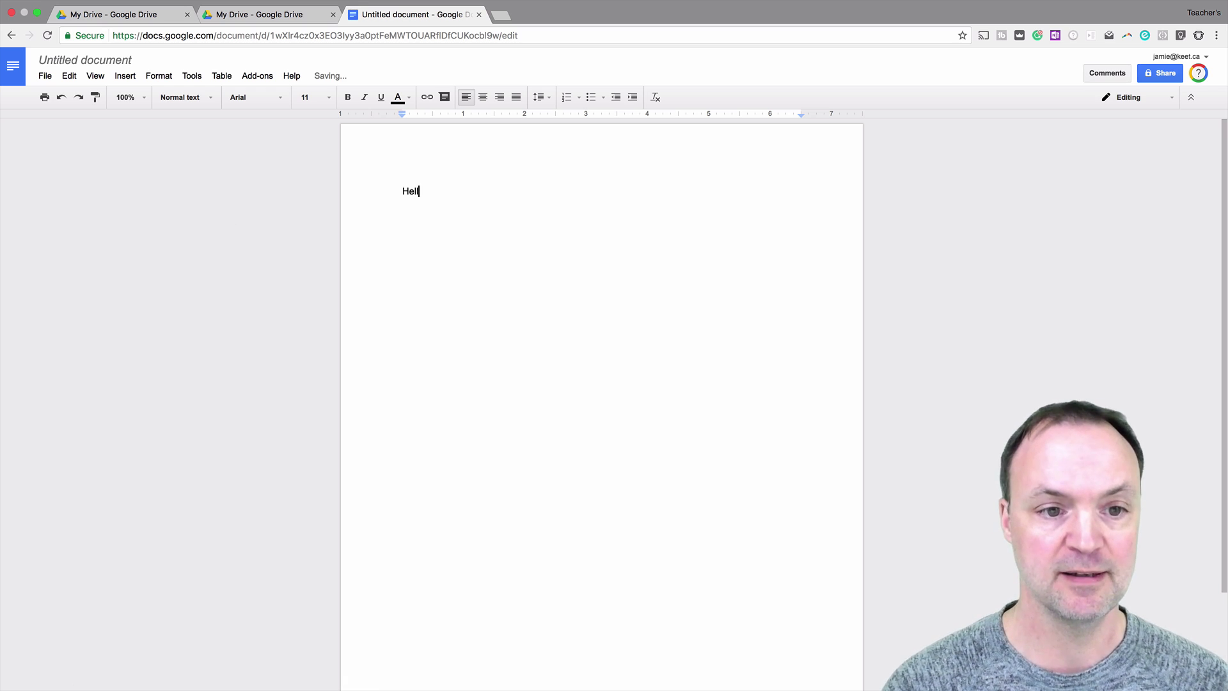
pyautogui.write('o')
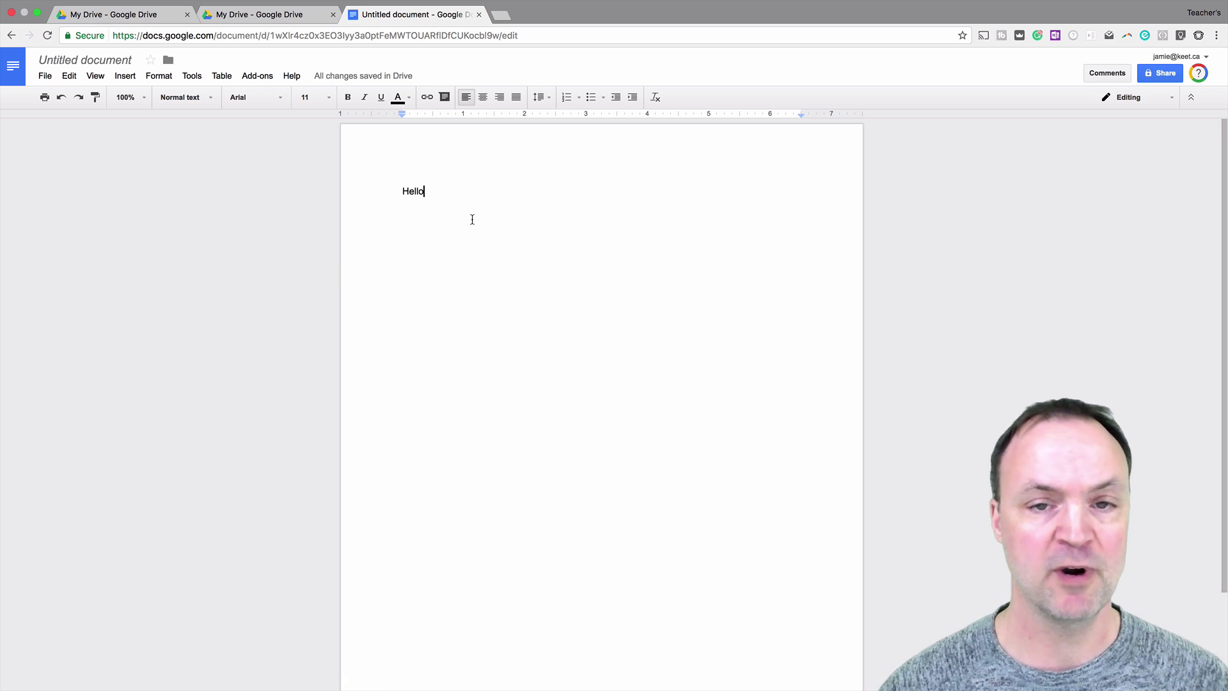
pyautogui.click(282, 11)
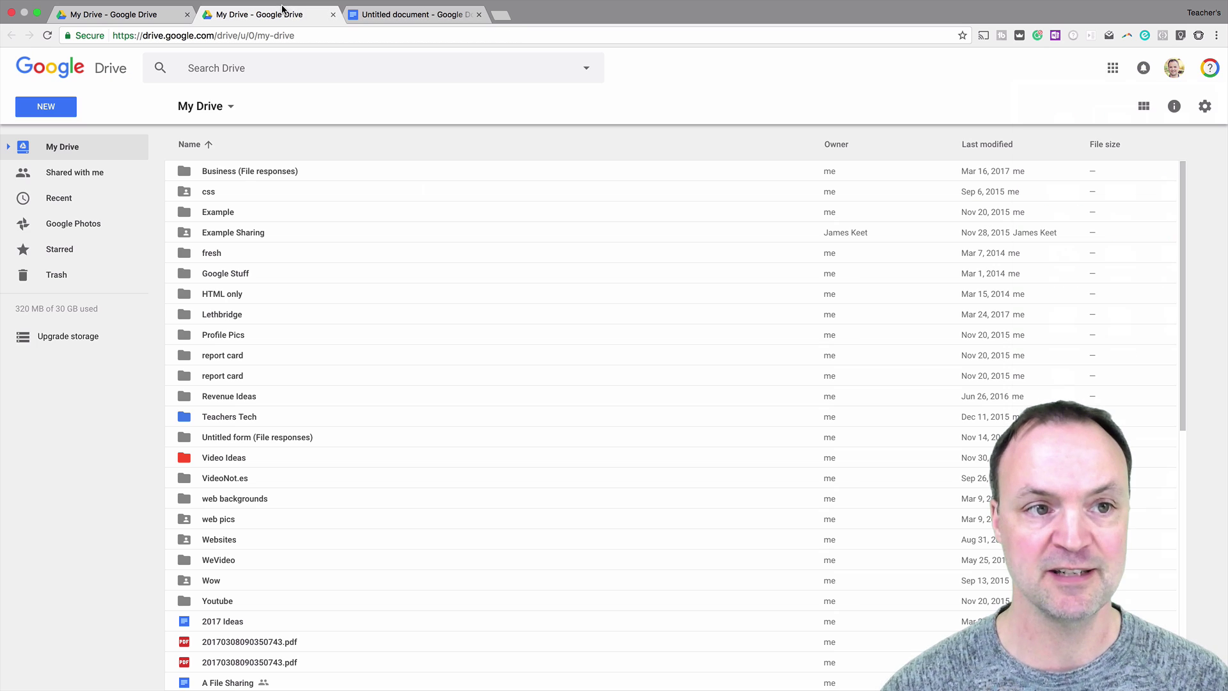
pyautogui.click(422, 15)
pyautogui.click(86, 59)
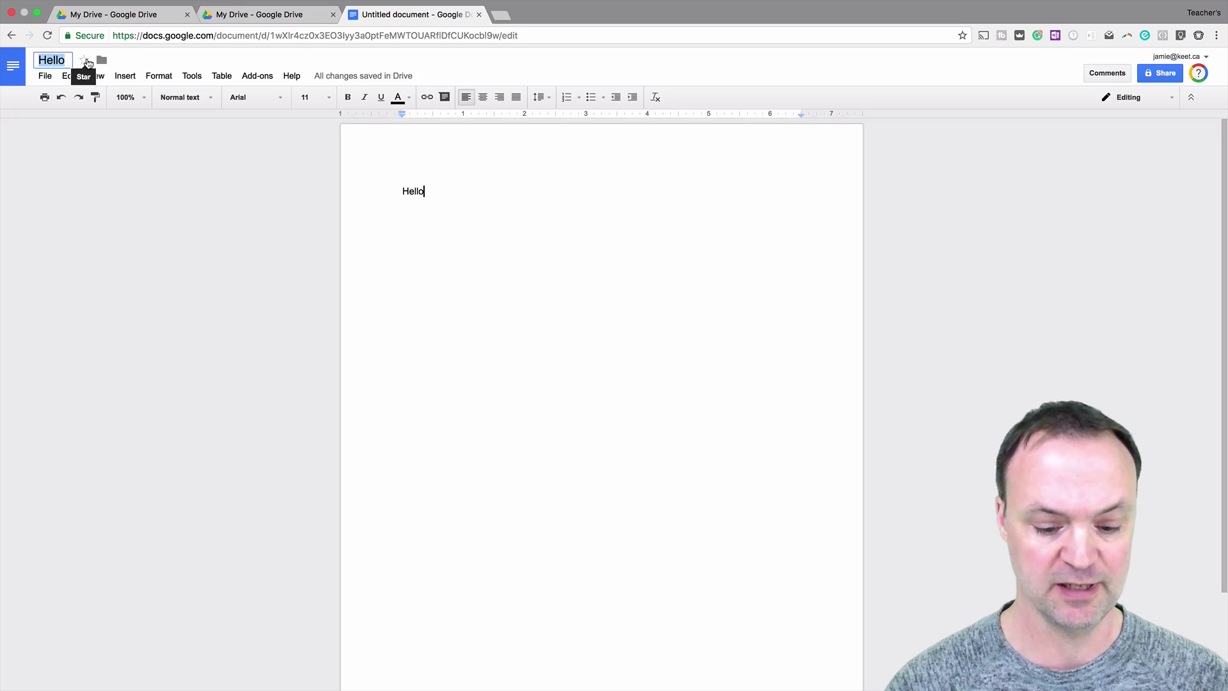
# Back in My Drive, locate the Hello document in the file list.
pyautogui.click(251, 16)
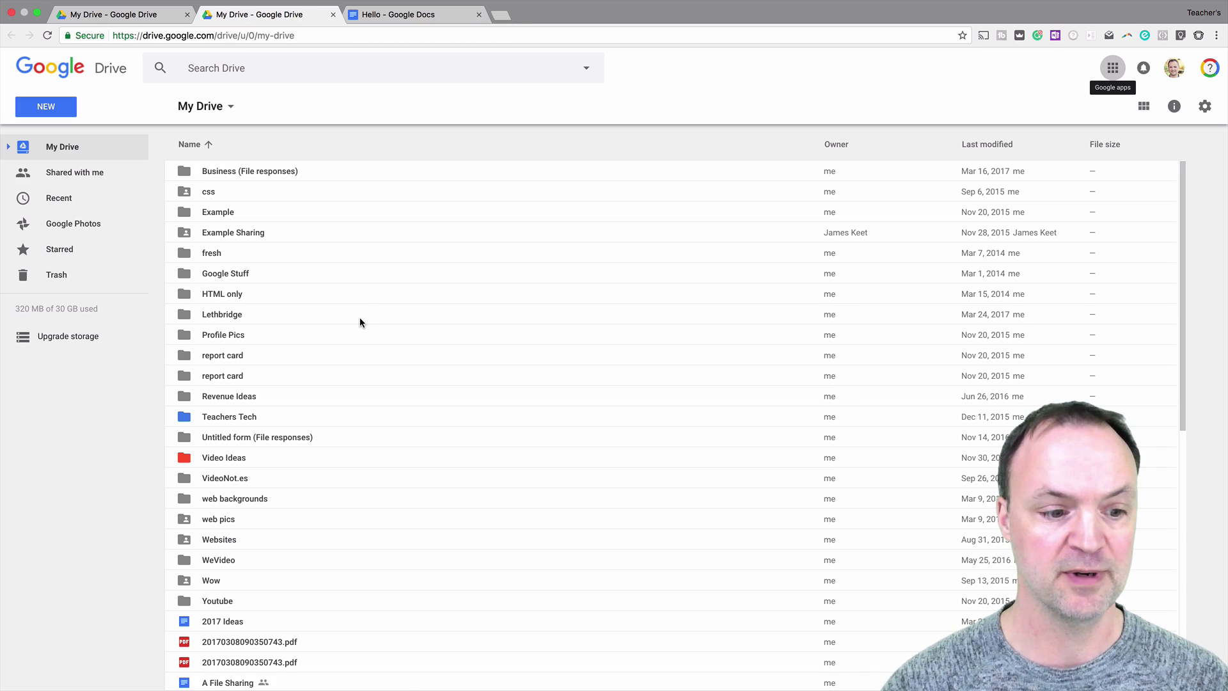
pyautogui.scroll(-10, 360, 317)
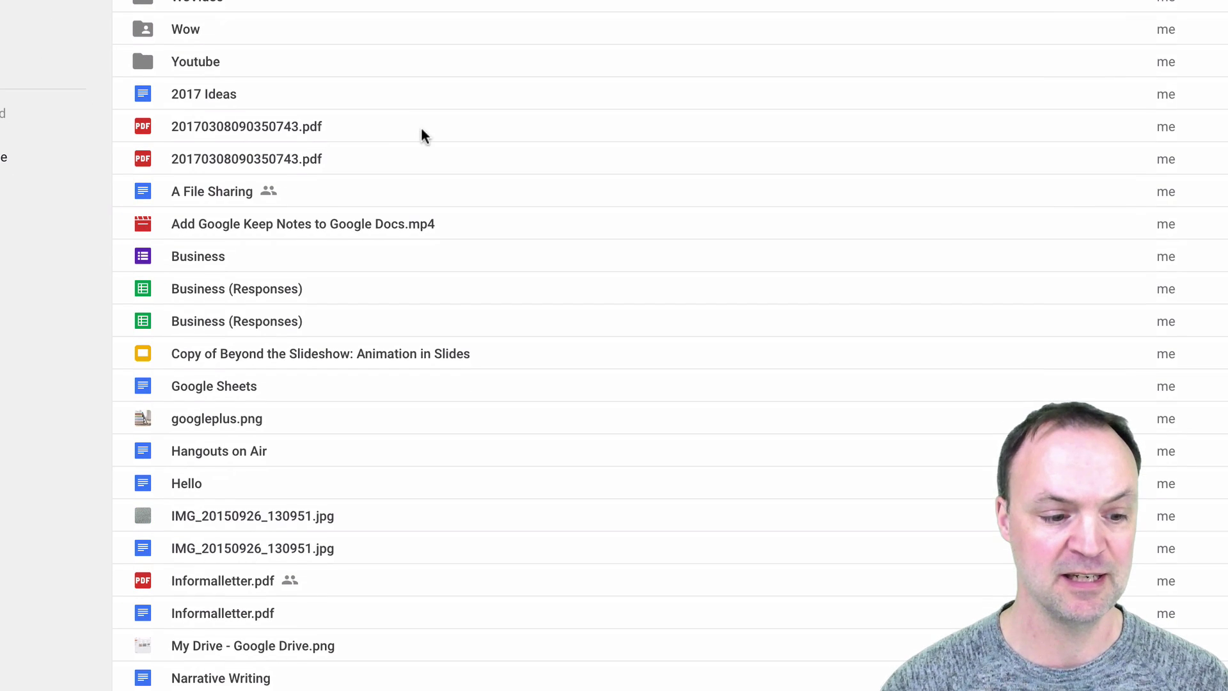
pyautogui.click(215, 485)
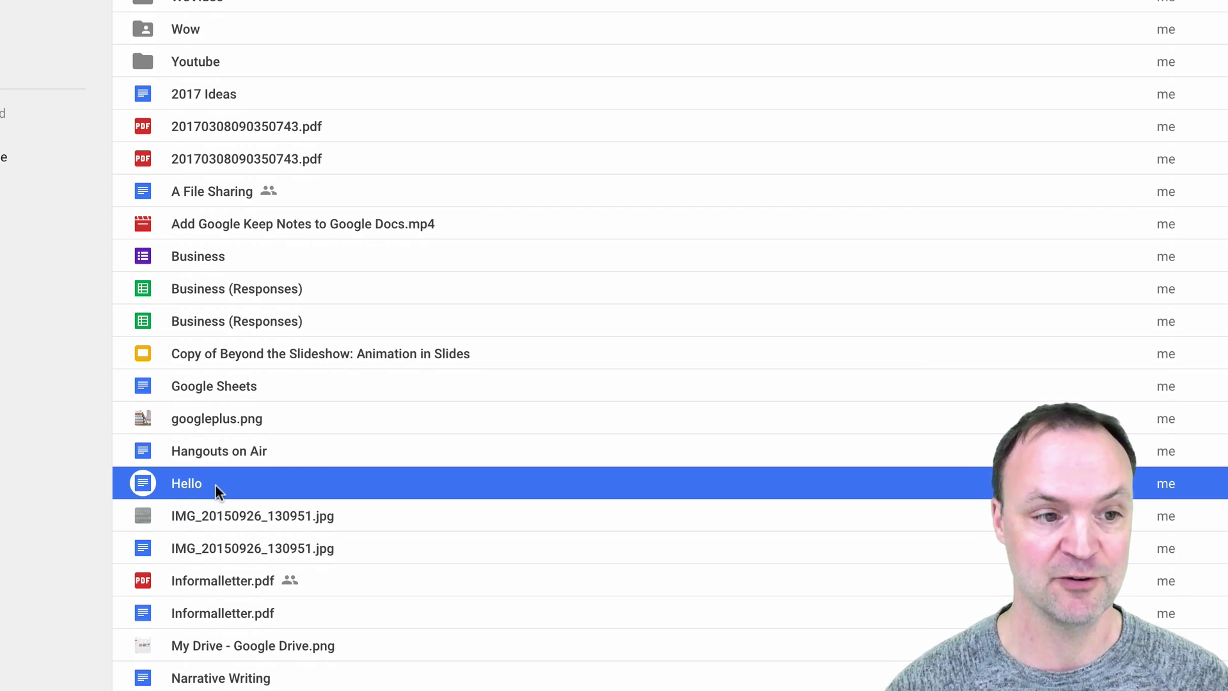
pyautogui.scroll(1, 543, 269)
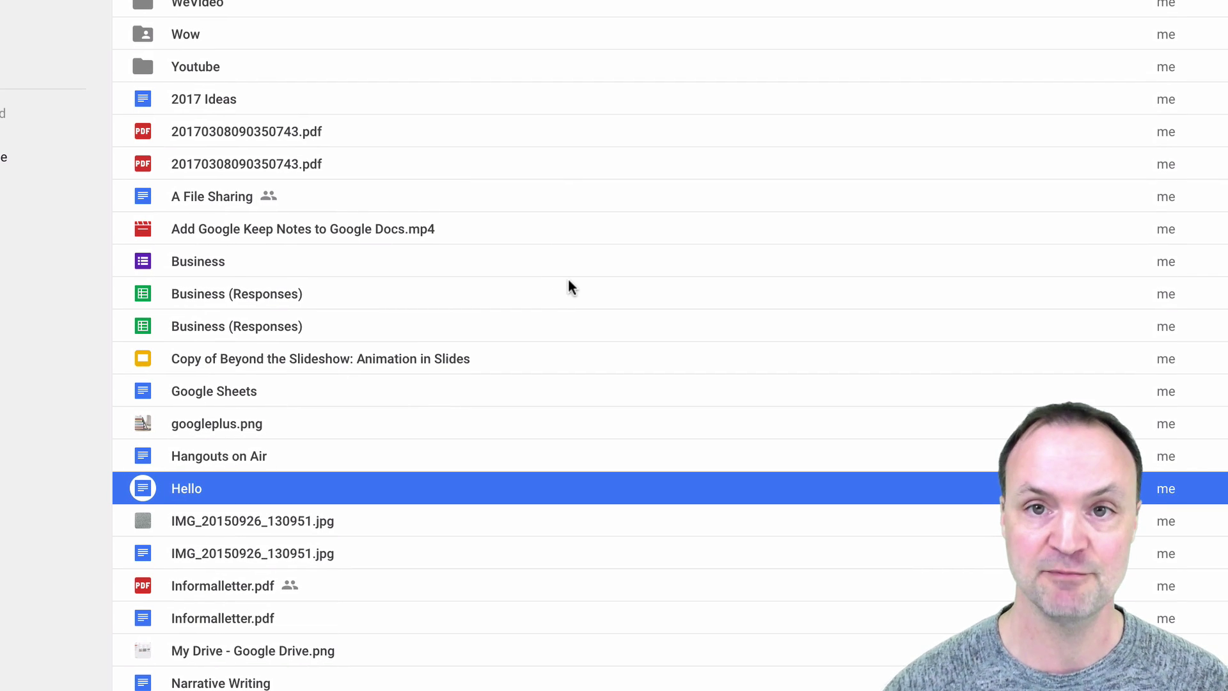
pyautogui.scroll(3, 570, 281)
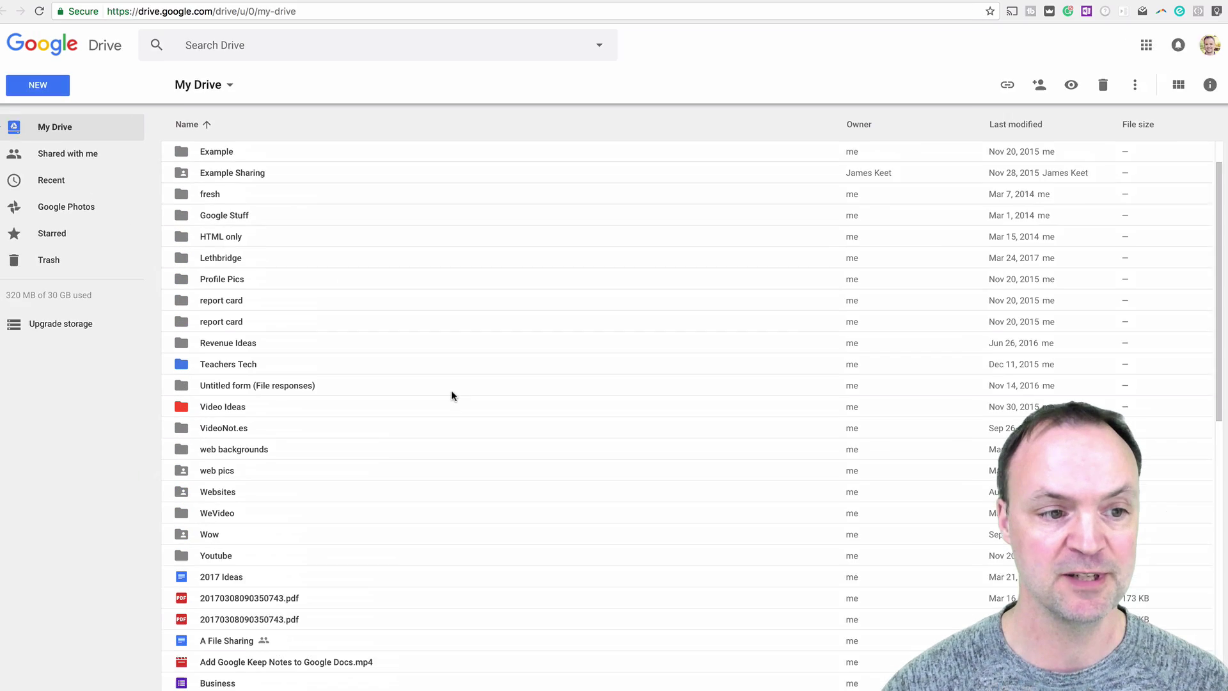
pyautogui.scroll(2, 441, 384)
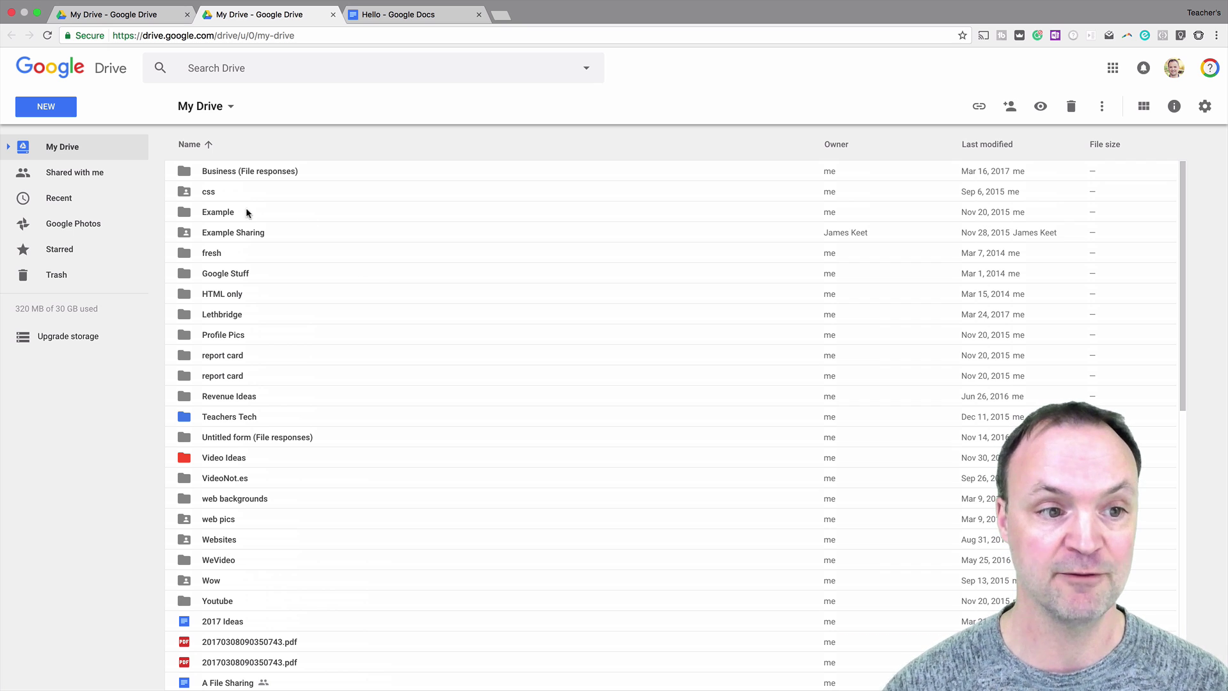
# Inside the Example folder, create a new Google Doc titled 'Hello 2'.
pyautogui.doubleClick(222, 214)
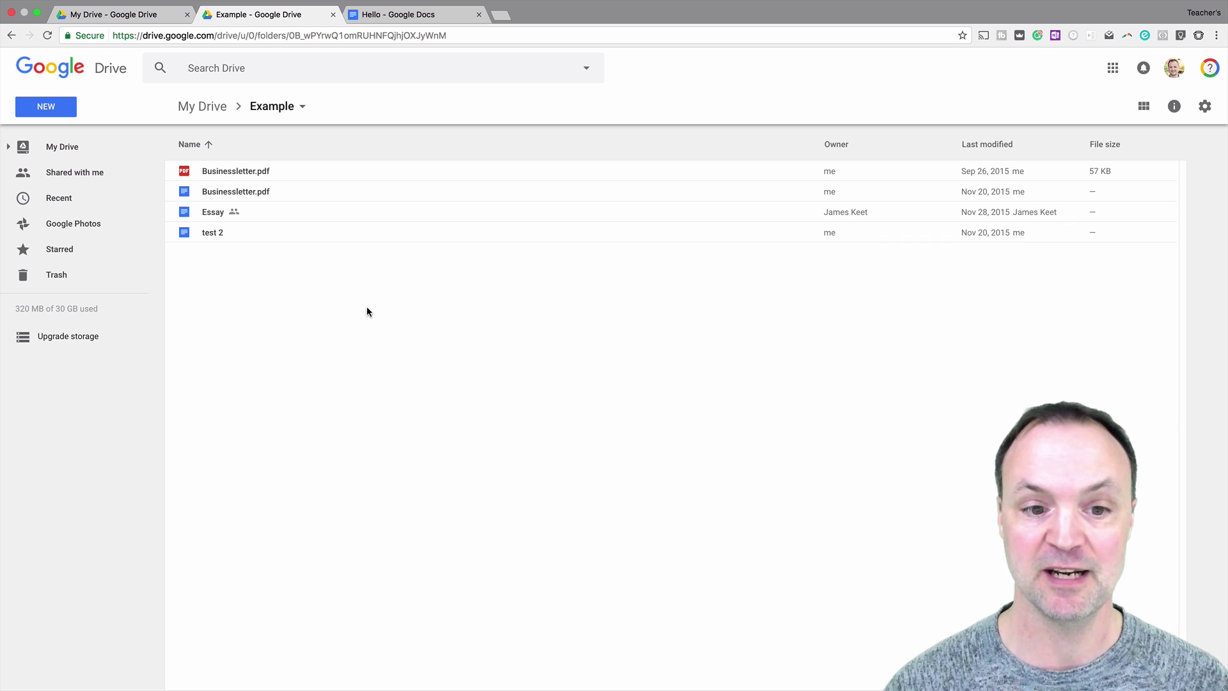
pyautogui.click(58, 108)
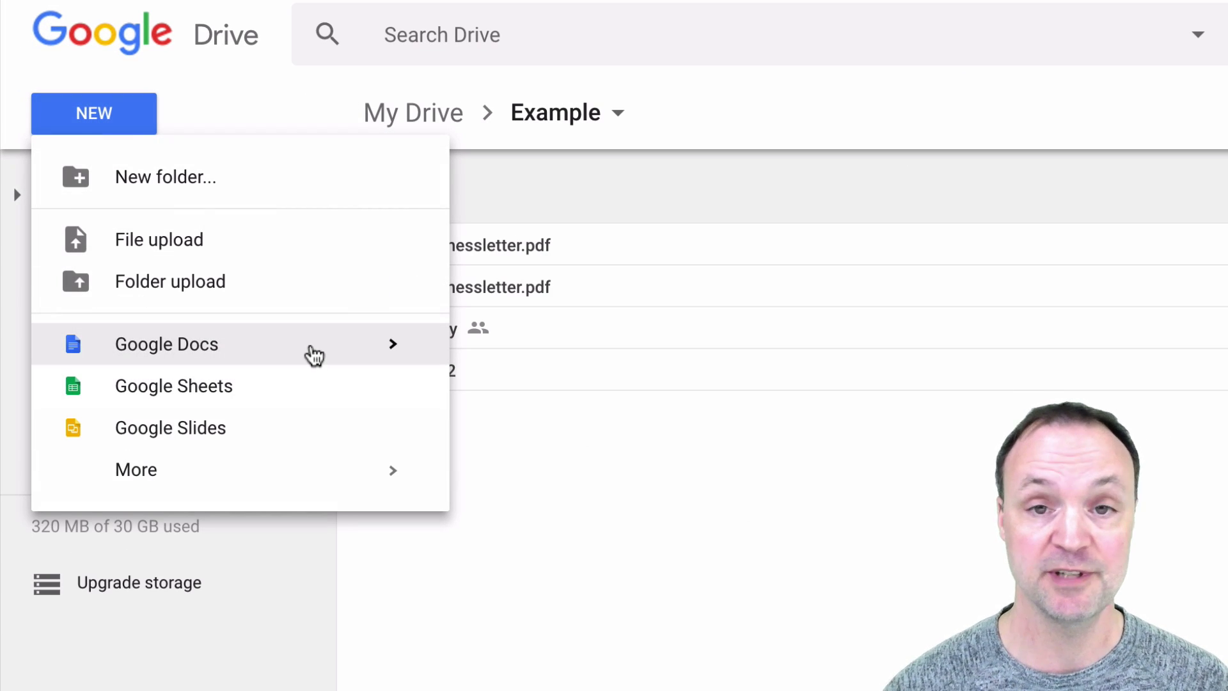
pyautogui.click(312, 351)
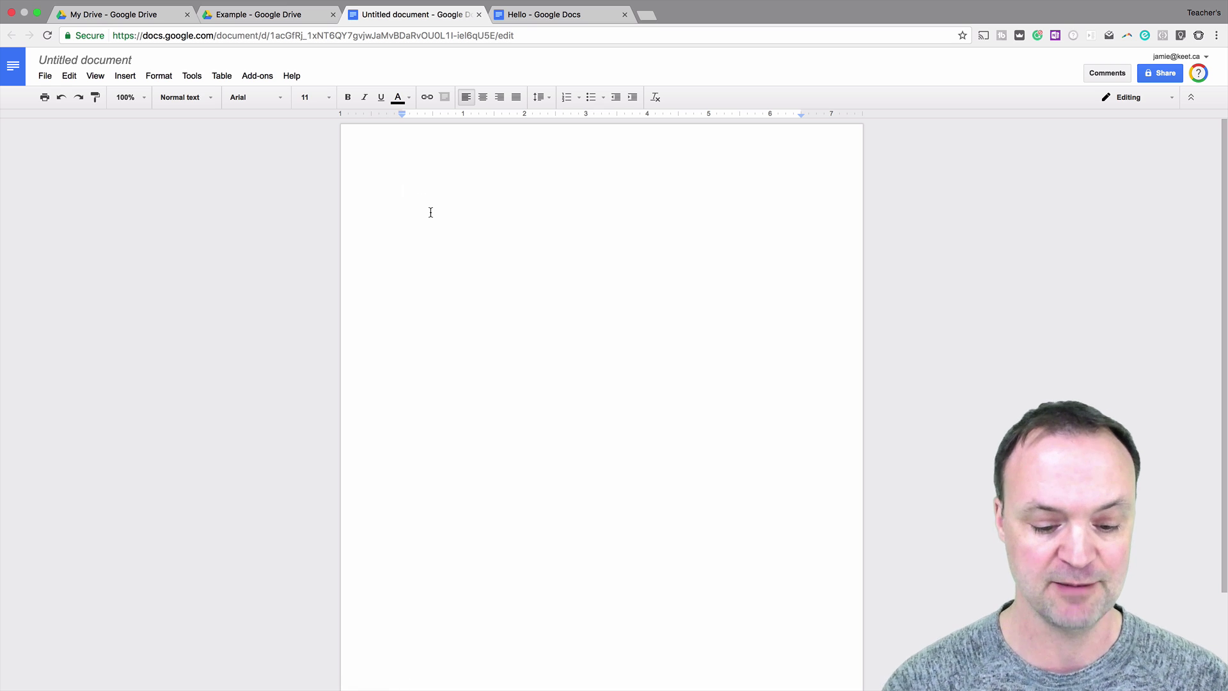
pyautogui.write('E')
pyautogui.press('BackSpace')
pyautogui.write('Hello 2')
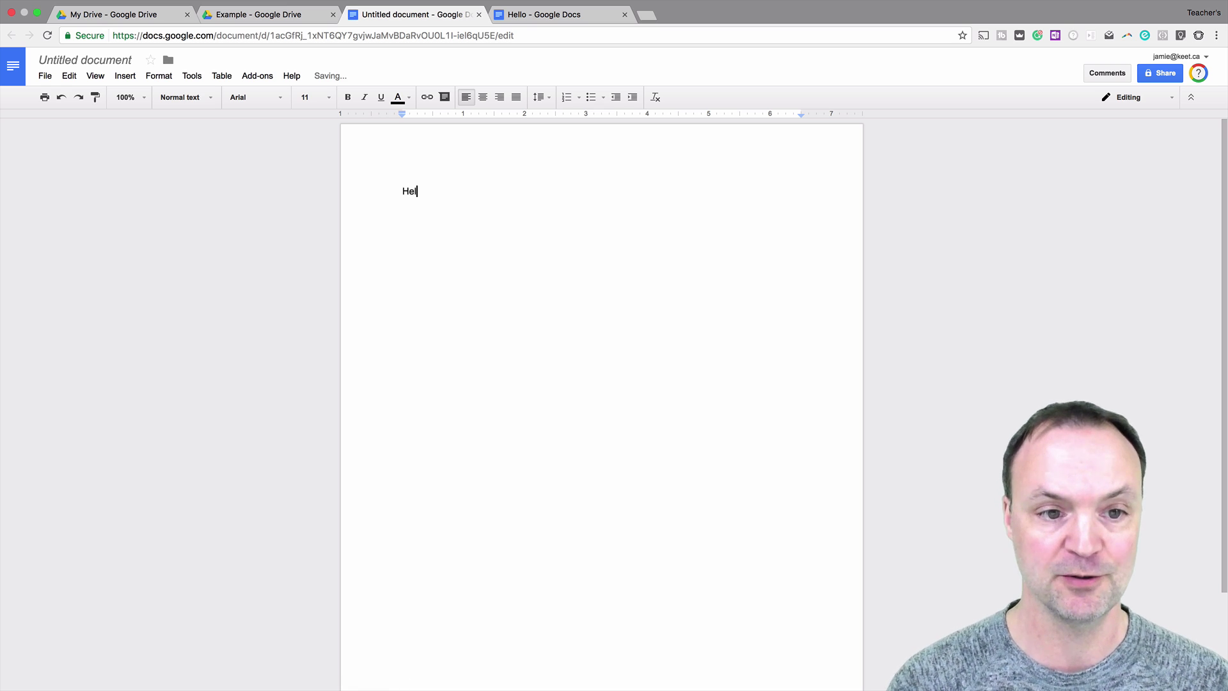
pyautogui.click(86, 59)
pyautogui.press('Return')
pyautogui.click(268, 15)
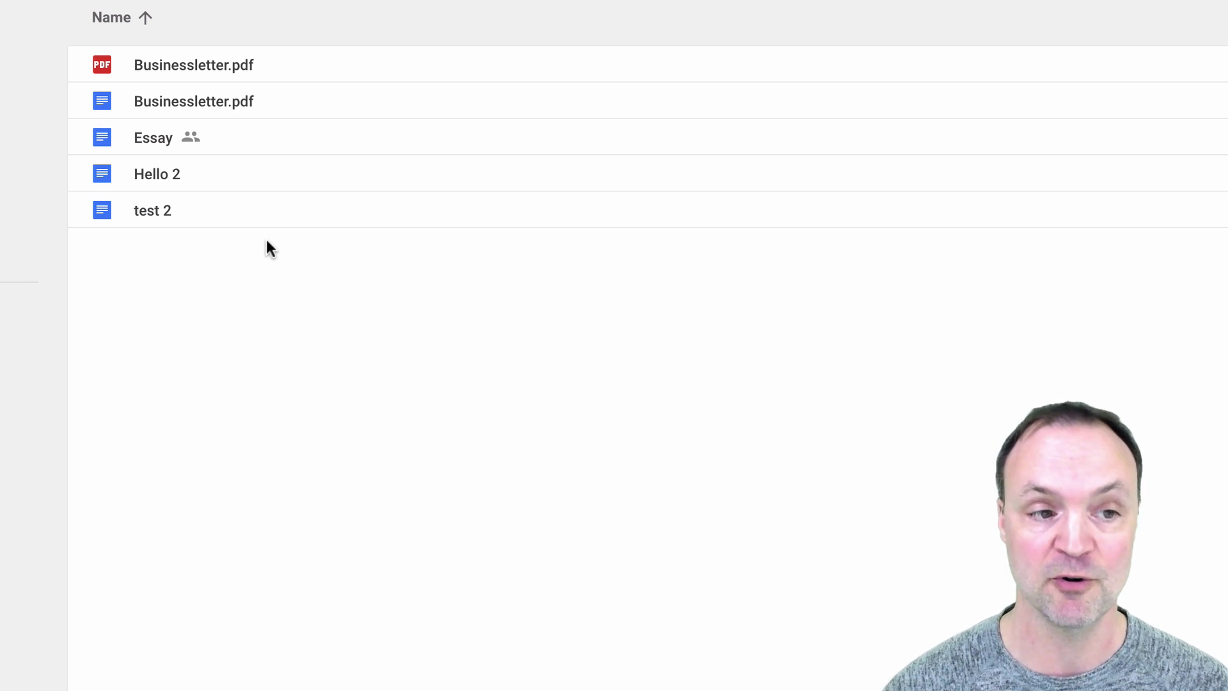
# Reopen the Example folder from My Drive and bring up its create menu for another document.
pyautogui.click(19, 23)
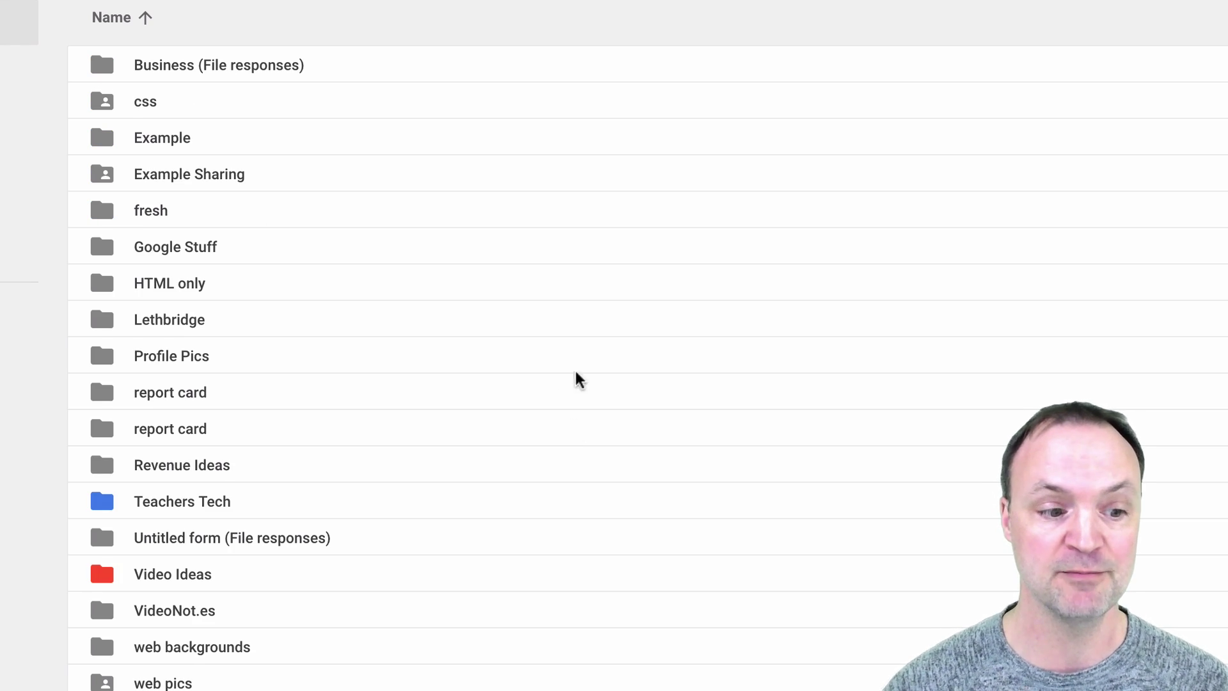
pyautogui.doubleClick(181, 147)
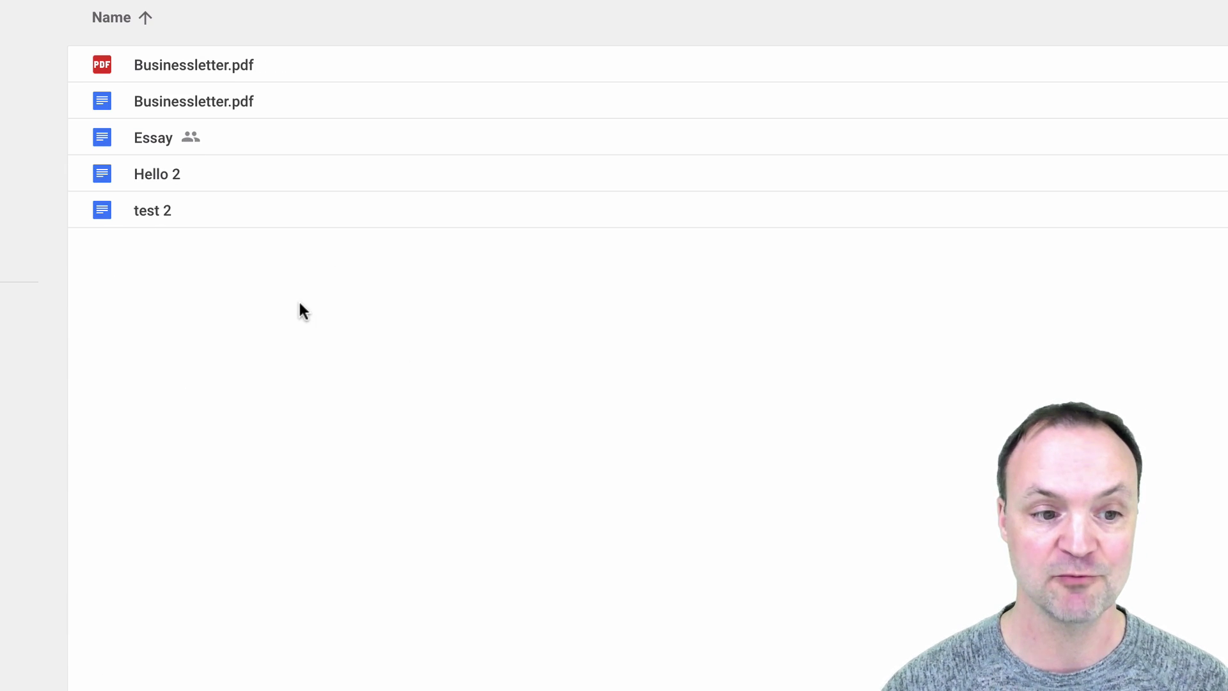
pyautogui.rightClick(299, 303)
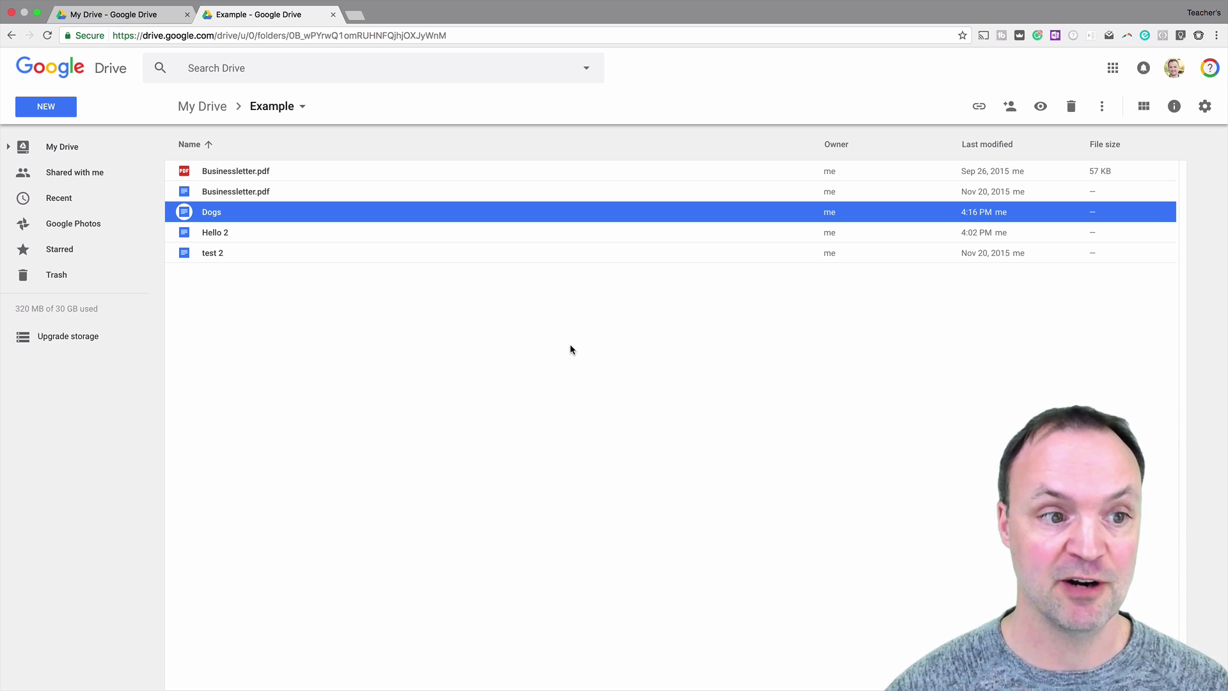
# Open the Dogs document and enter a collaborator's name in the Share dialog's People field.
pyautogui.doubleClick(483, 217)
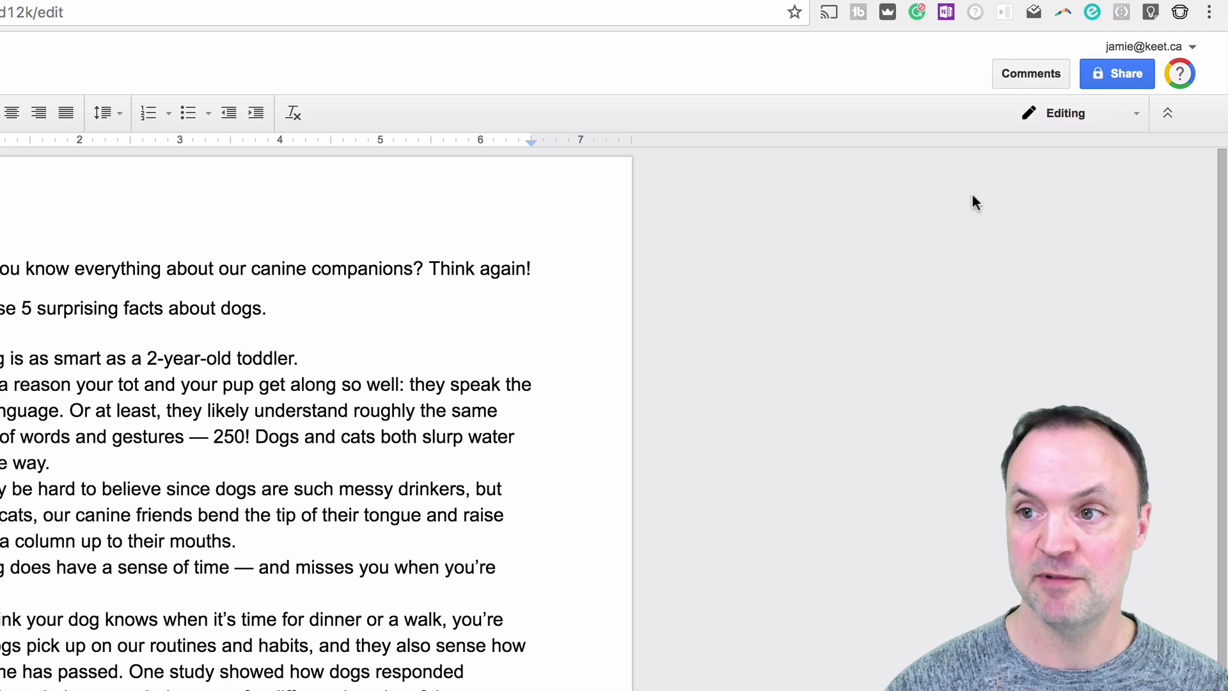
pyautogui.click(1126, 79)
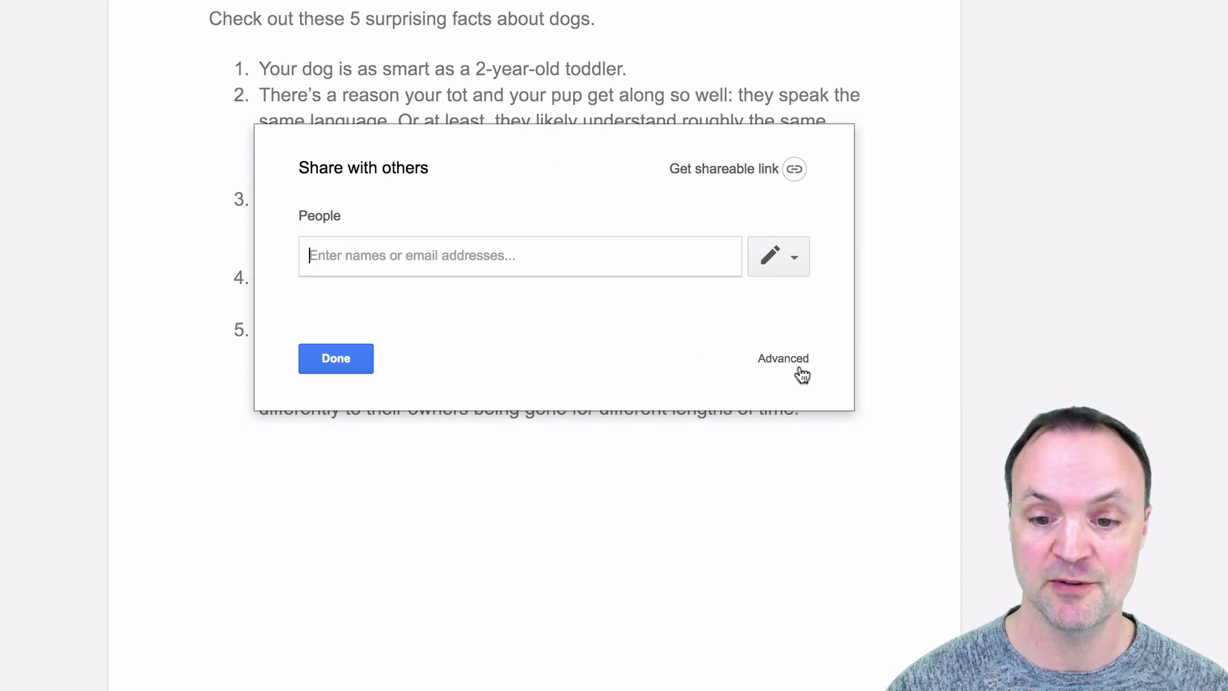
pyautogui.write('jame')
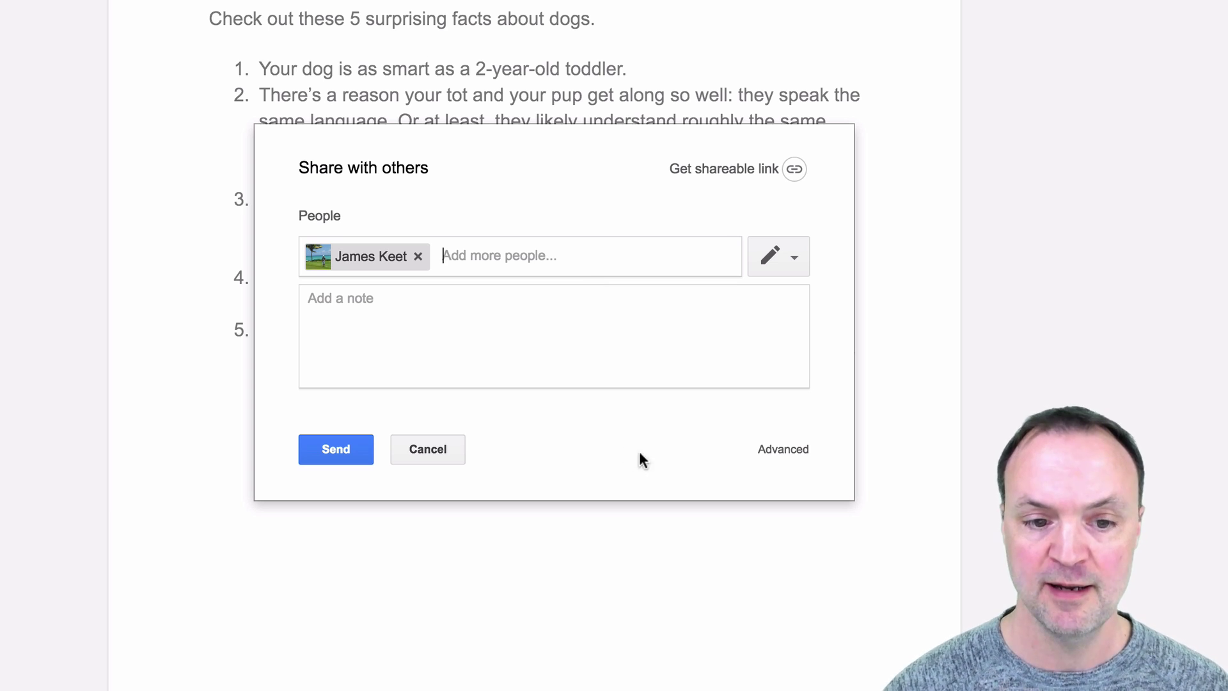
# Send the invite, then make the collaborator's access expire after 30 days and save the changes.
pyautogui.click(783, 450)
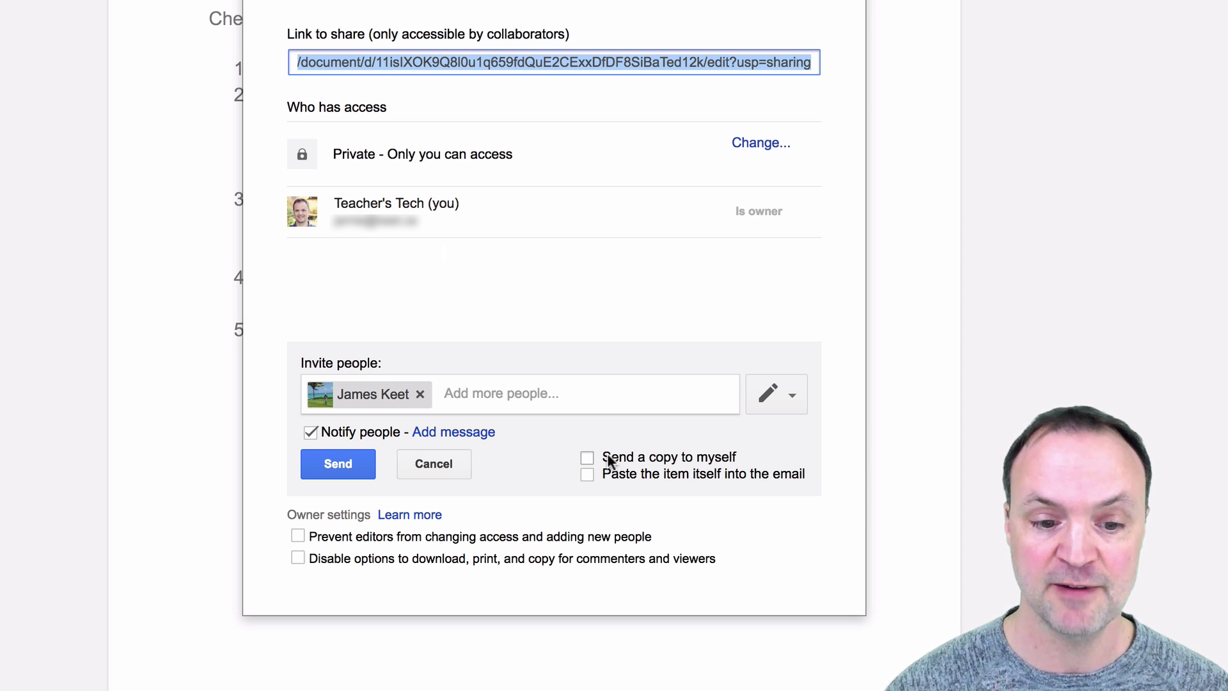
pyautogui.click(346, 464)
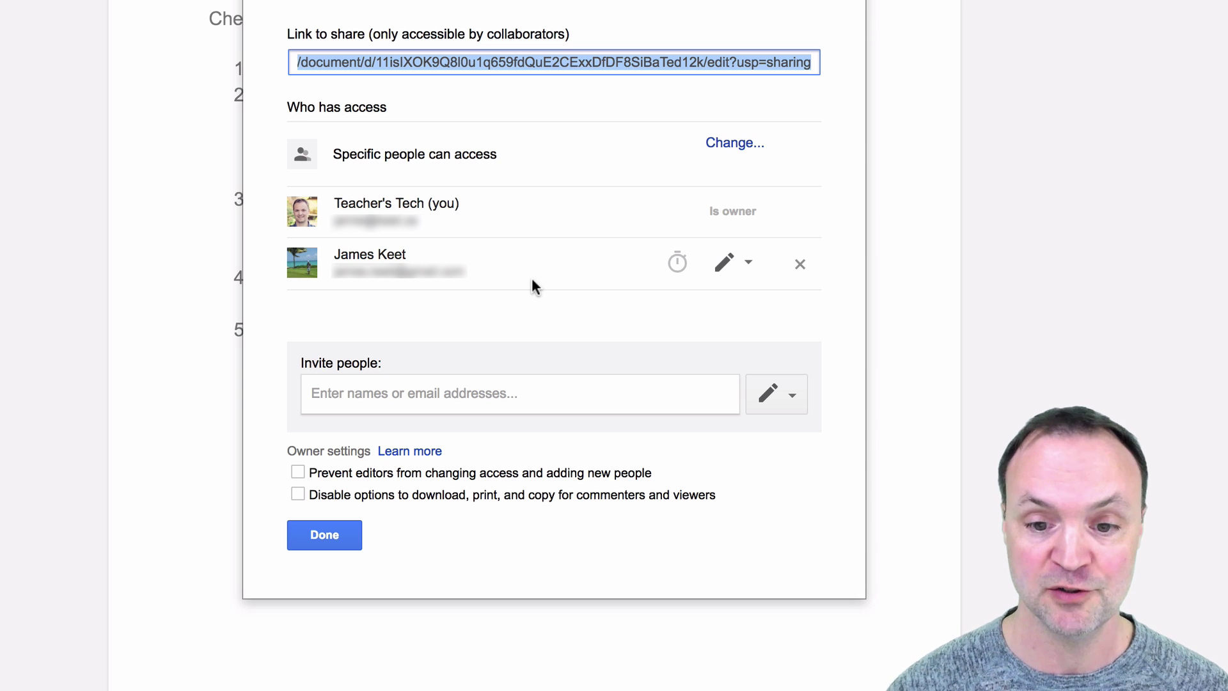
pyautogui.click(749, 262)
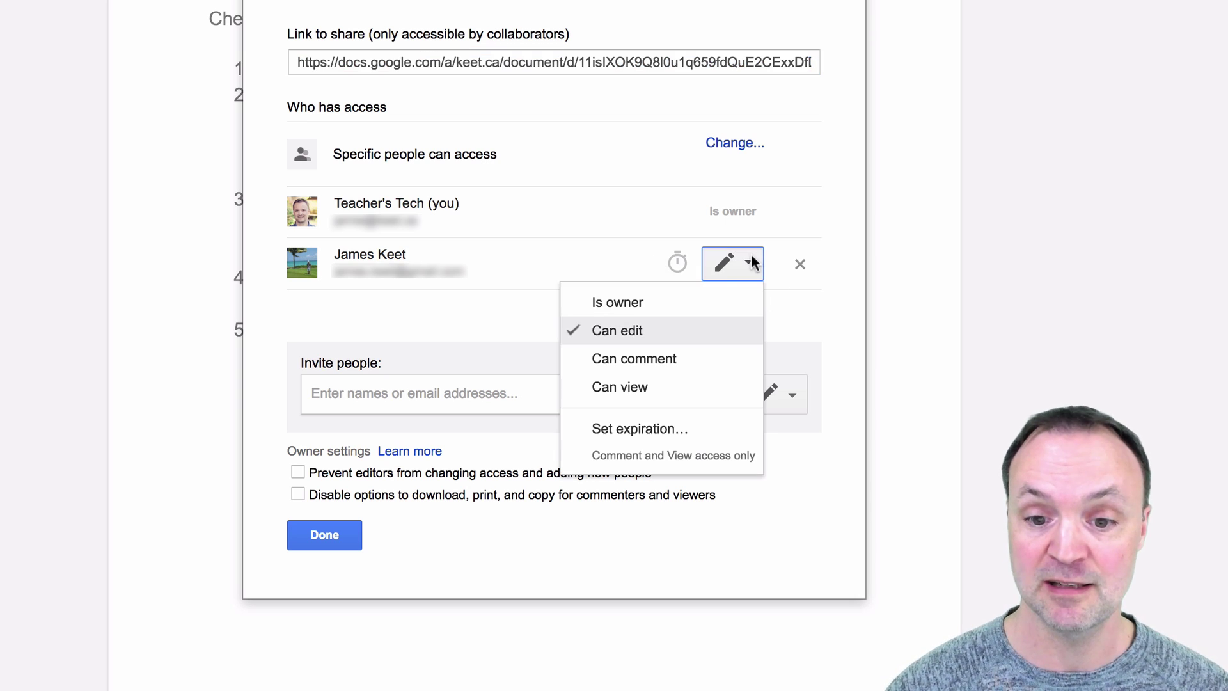
pyautogui.click(669, 441)
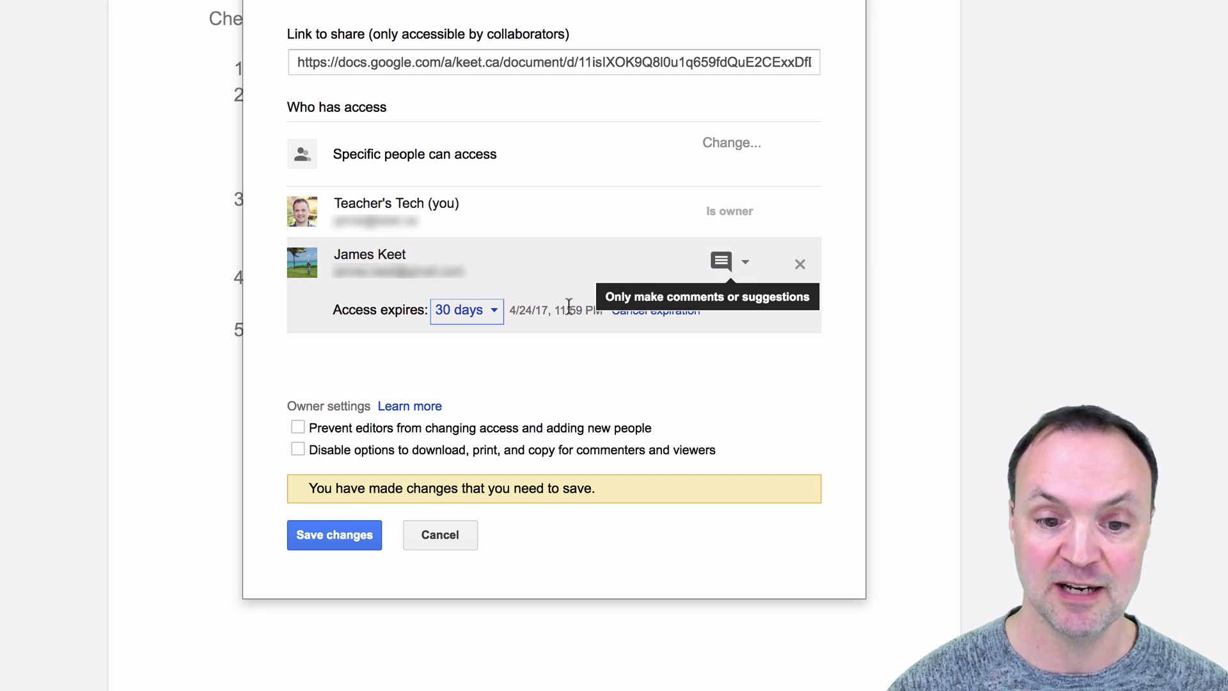
pyautogui.click(491, 318)
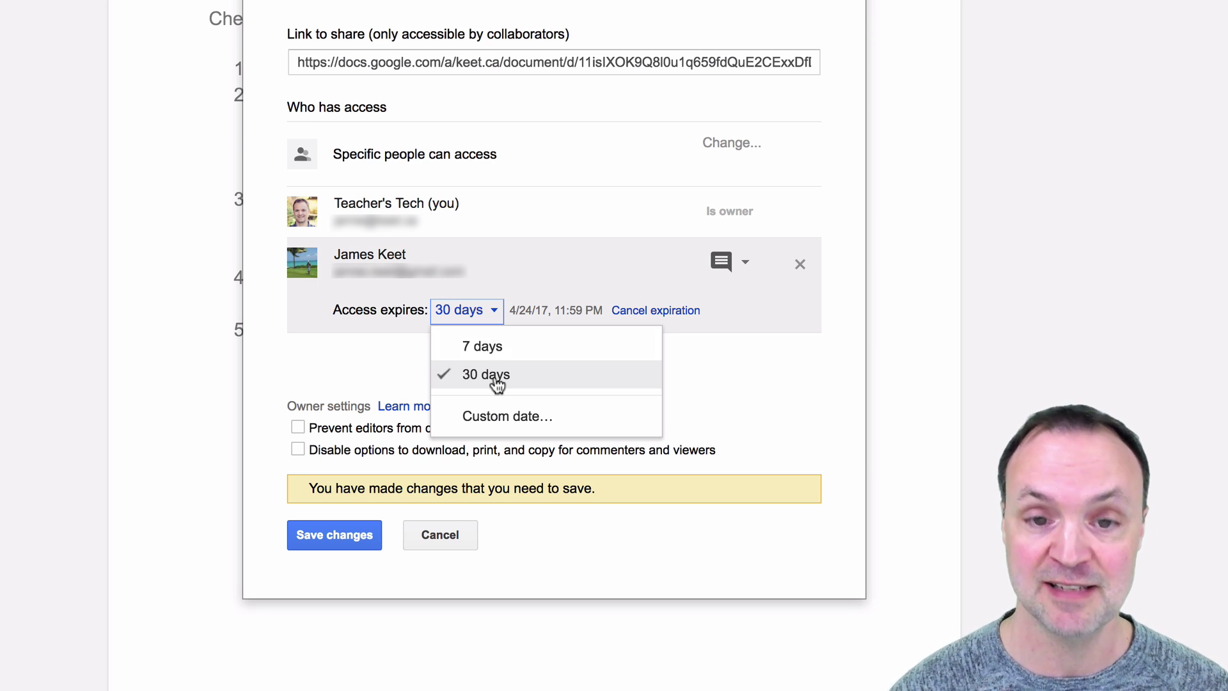
pyautogui.click(387, 379)
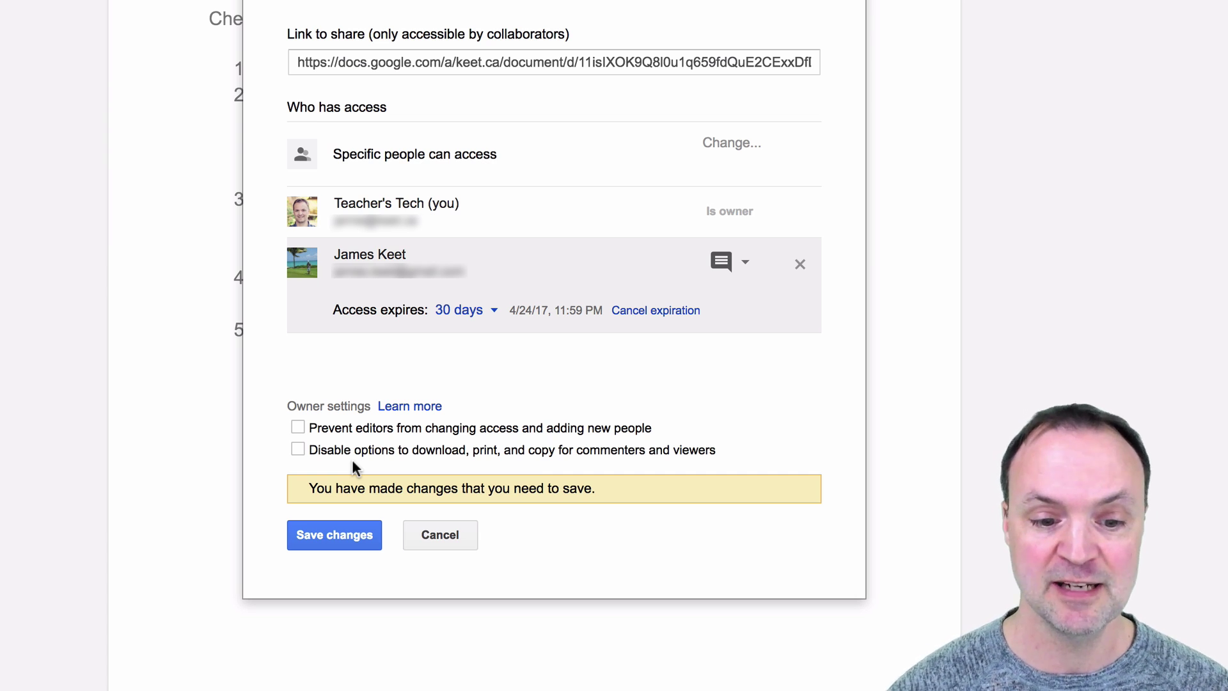
pyautogui.click(346, 531)
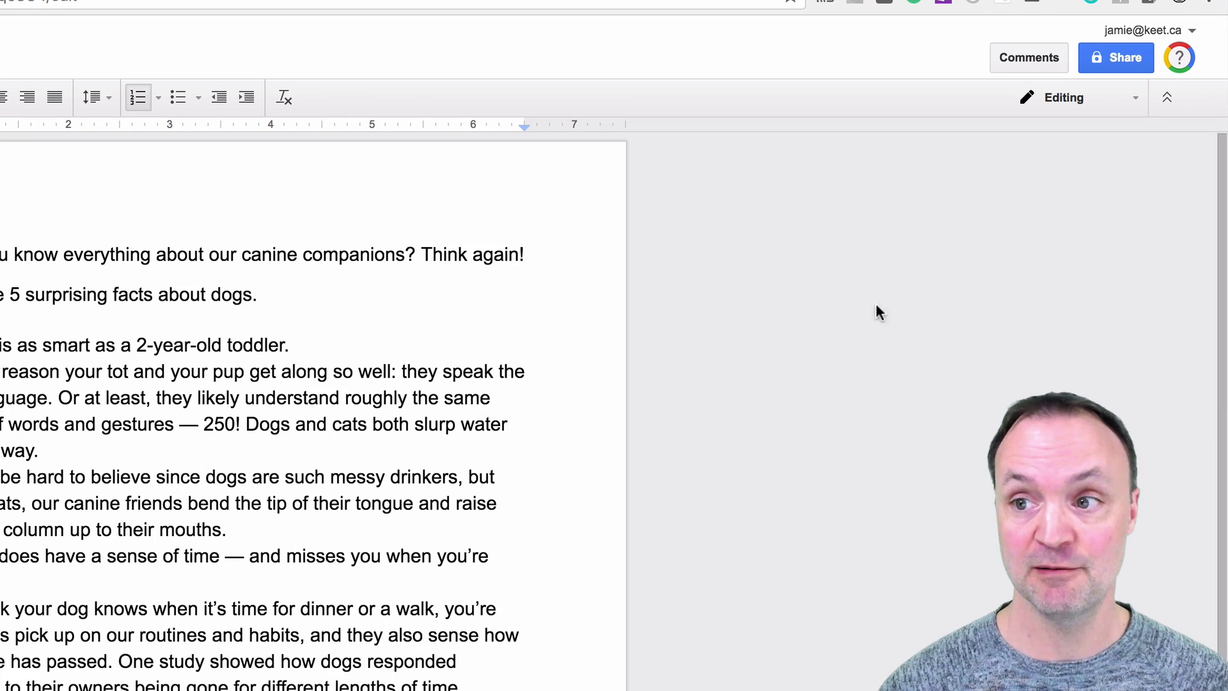
# Post a 'Good job' comment on the word 'number' in fact 2.
pyautogui.click(1008, 56)
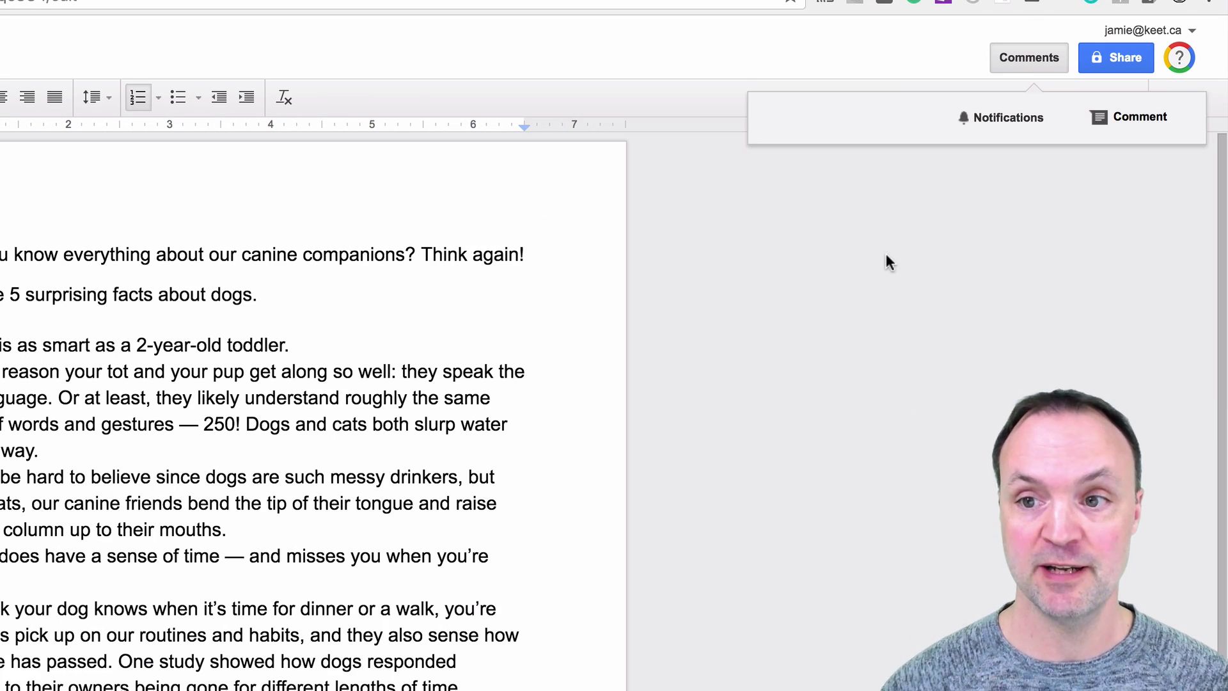
pyautogui.click(1132, 117)
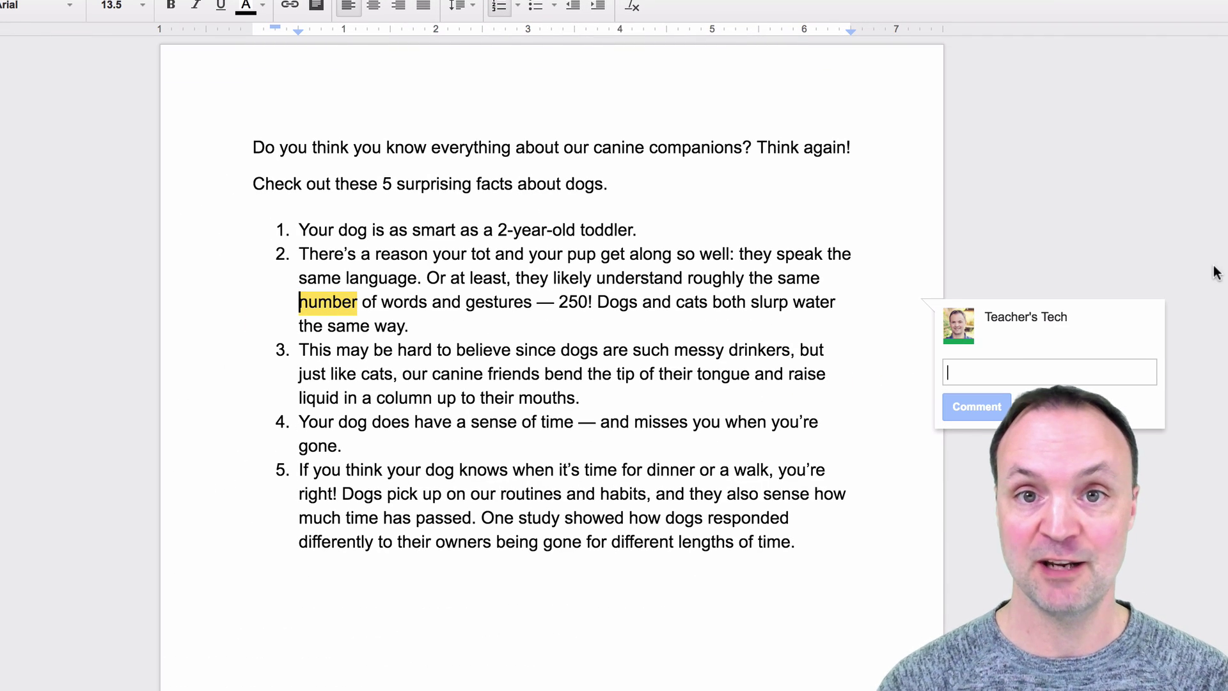
pyautogui.write('Good')
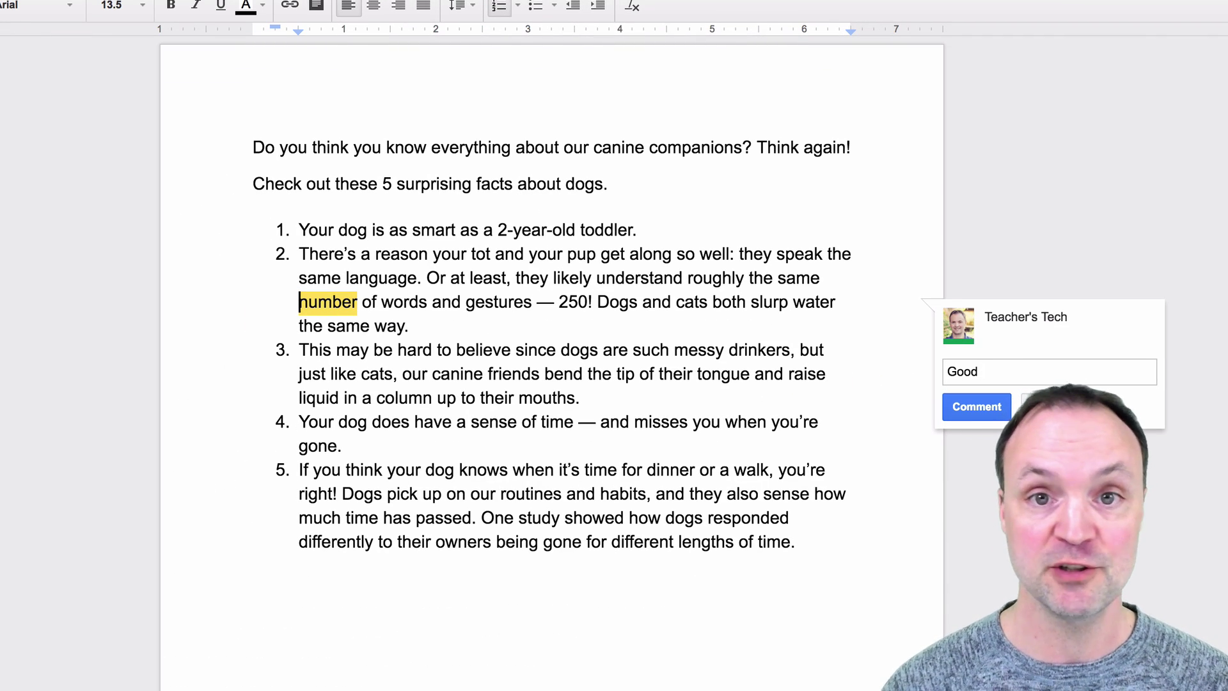
pyautogui.write(' job')
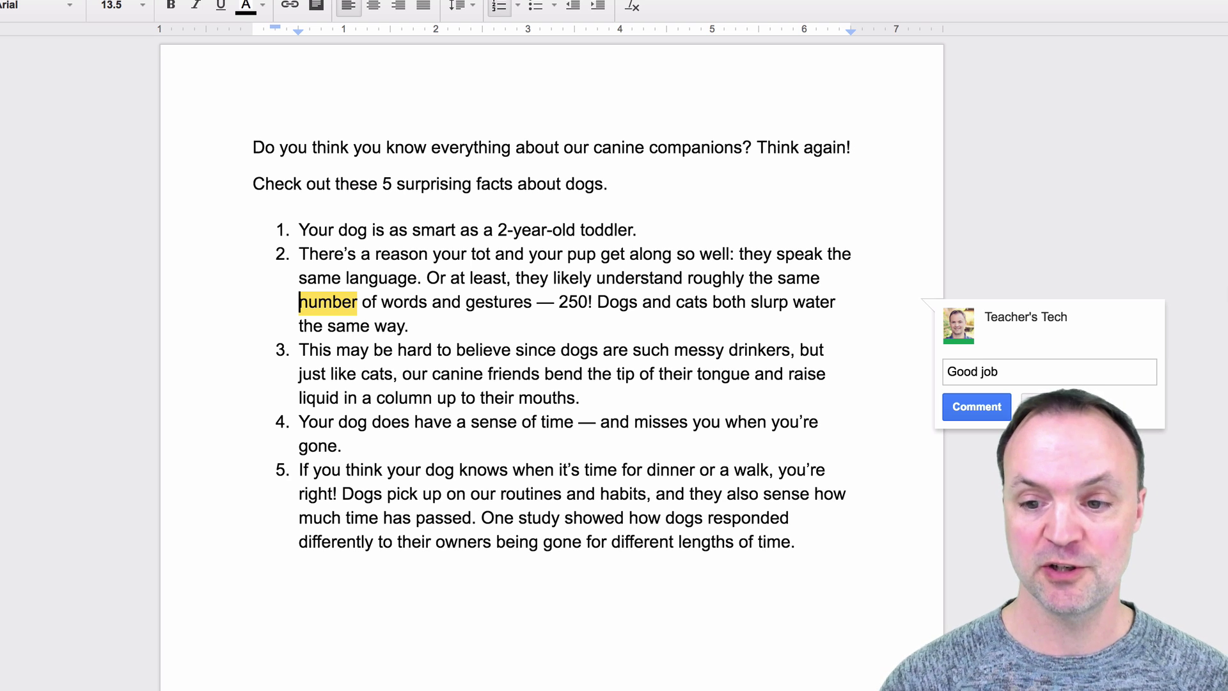
pyautogui.click(998, 410)
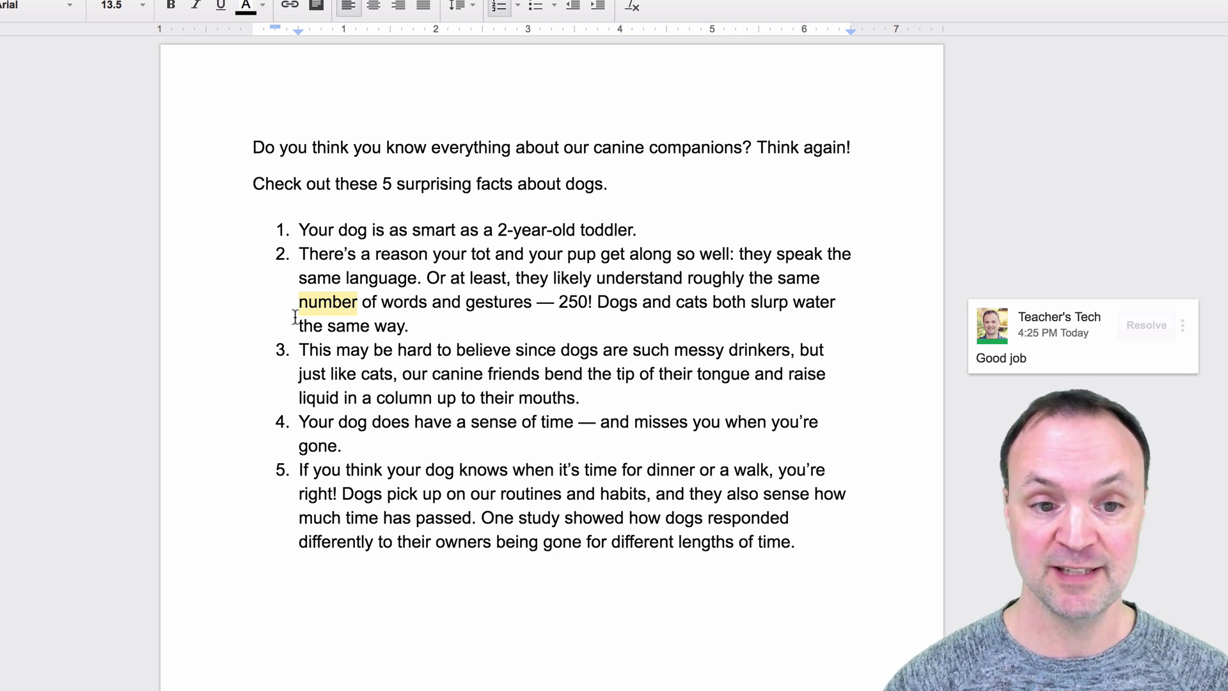
# Select 'Your dog is as smart' in fact 1 and post a 'Wow' comment on it.
pyautogui.moveTo(299, 230); pyautogui.dragTo(322, 227)
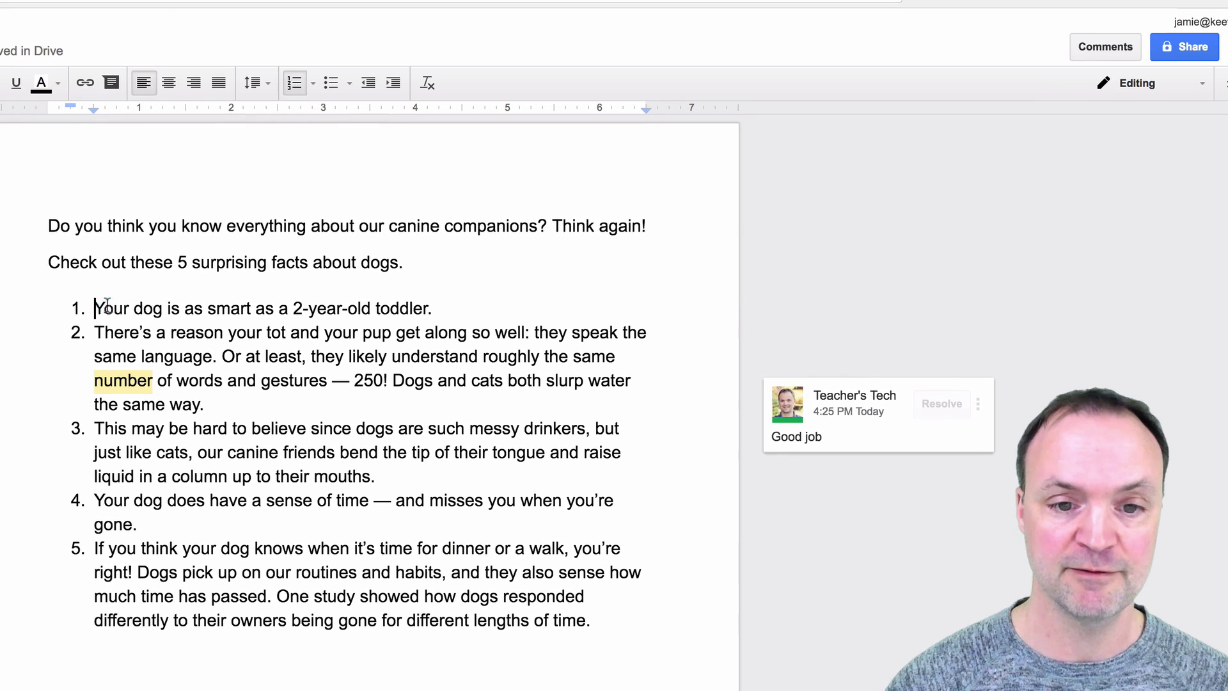
pyautogui.moveTo(119, 307); pyautogui.dragTo(254, 309)
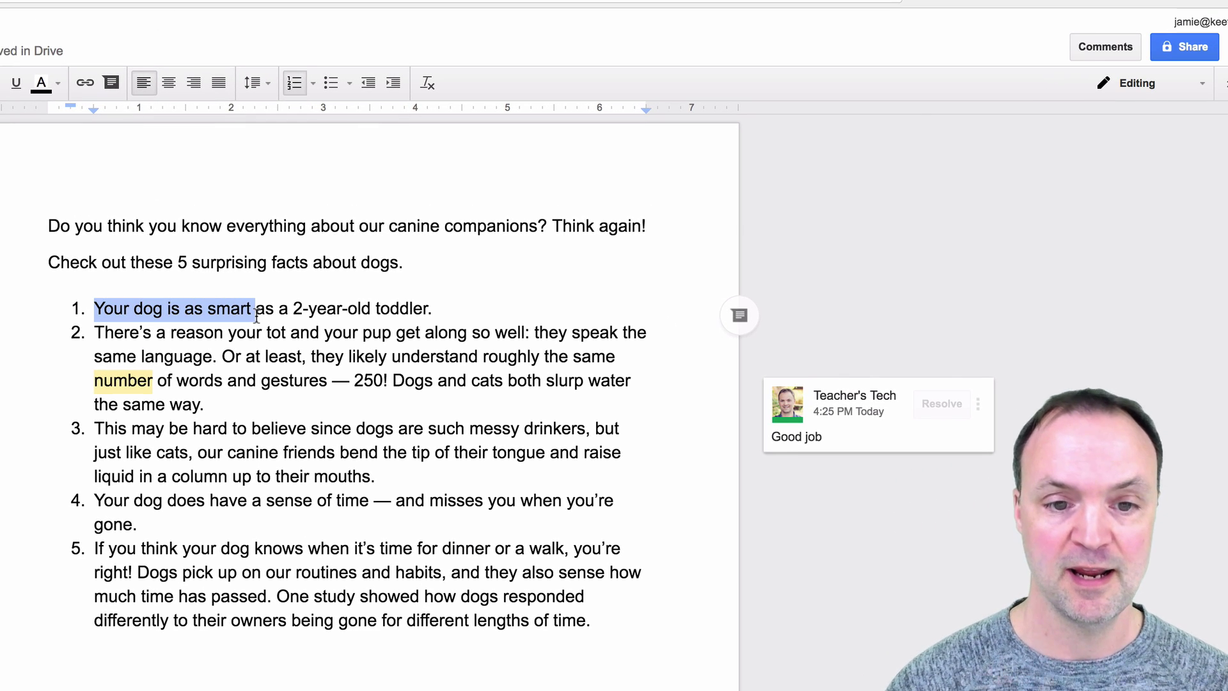
pyautogui.click(1113, 52)
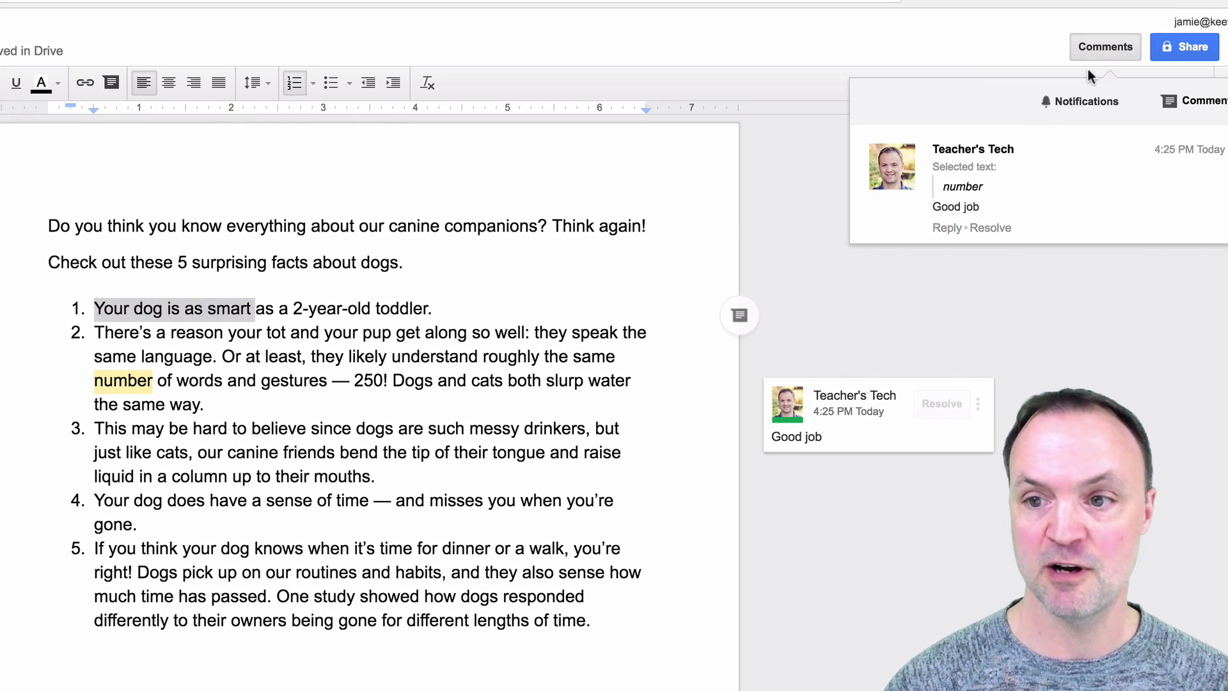
pyautogui.click(1208, 112)
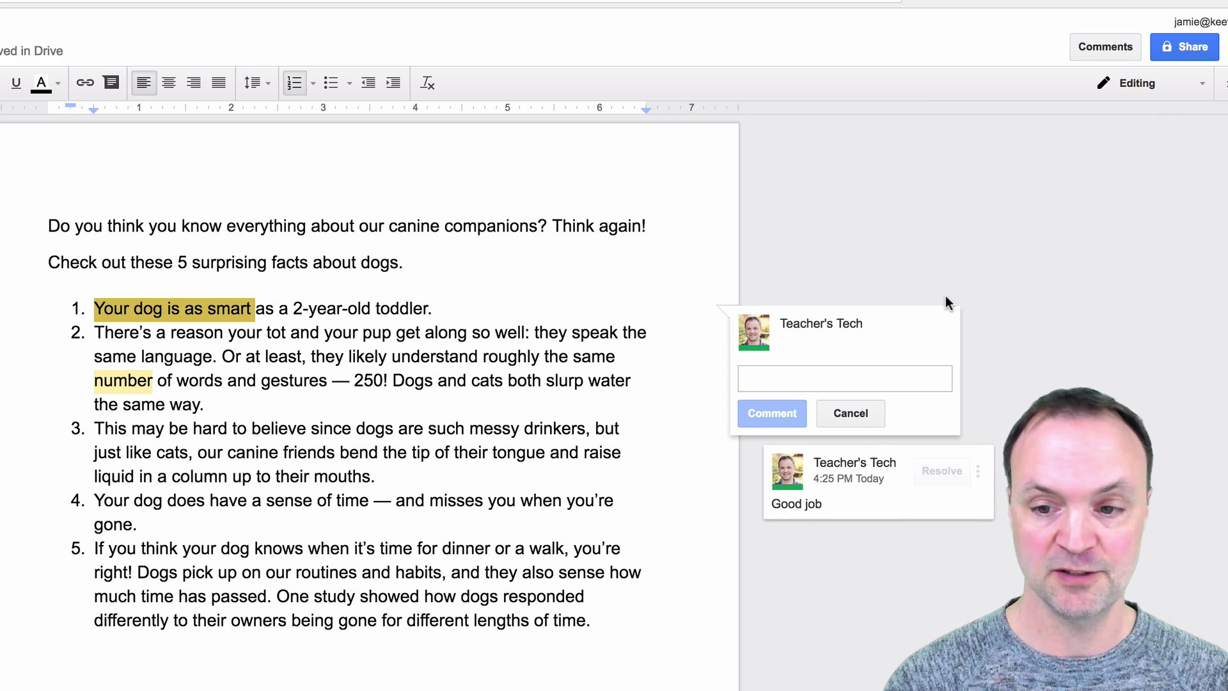
pyautogui.write('Wow')
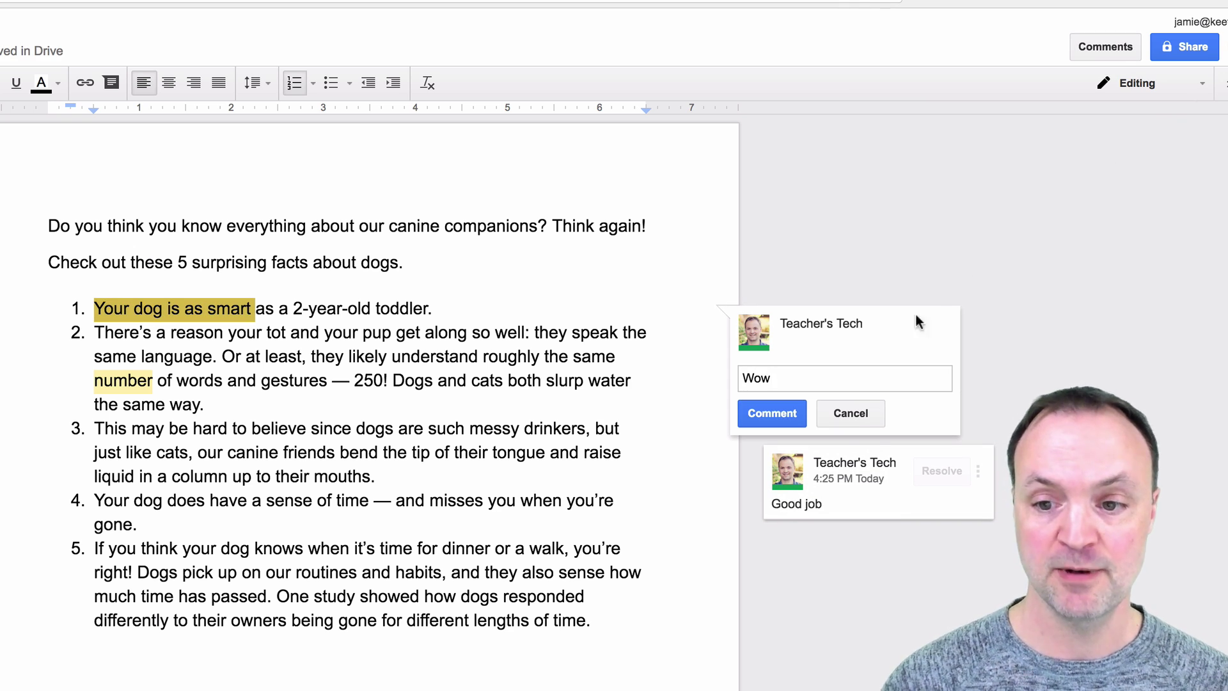
pyautogui.click(771, 413)
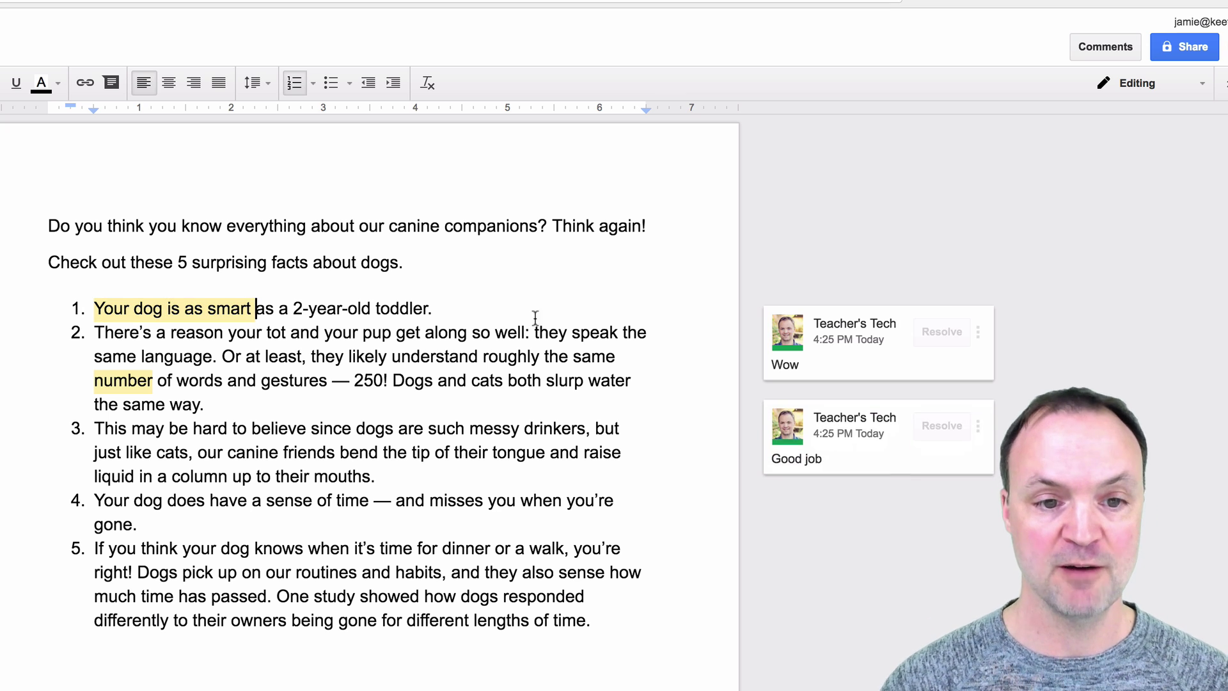
# View the Wow and Good job comment threads, then return to the text.
pyautogui.click(182, 312)
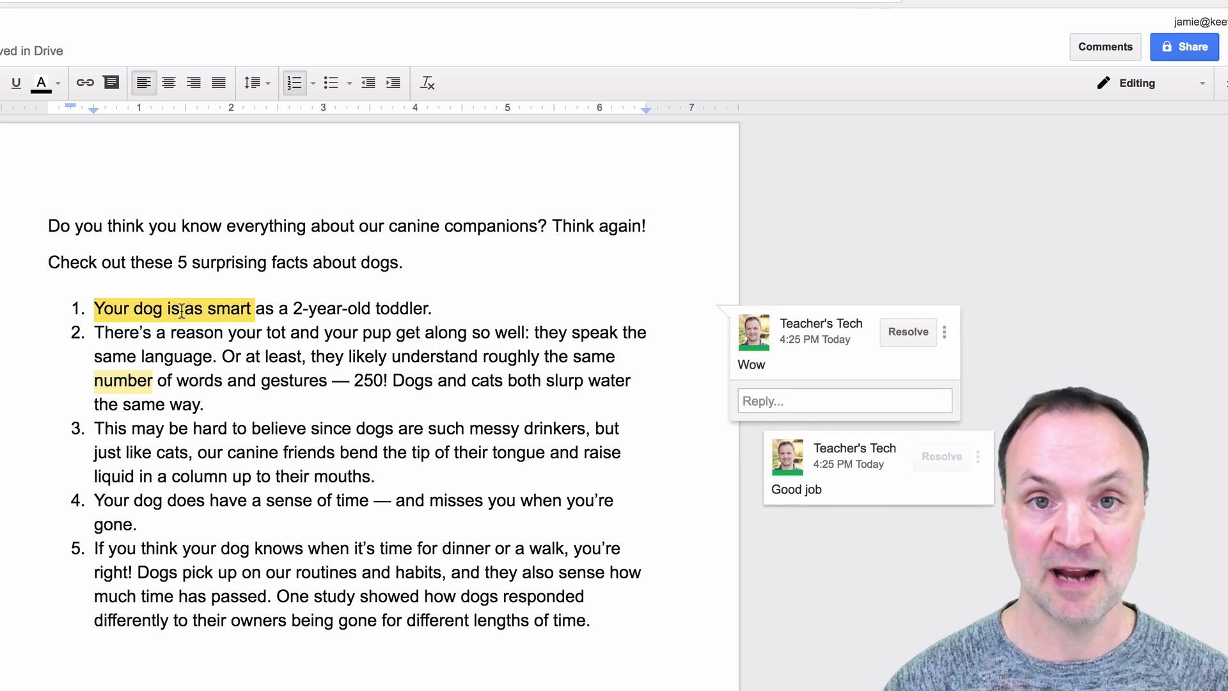
pyautogui.click(123, 382)
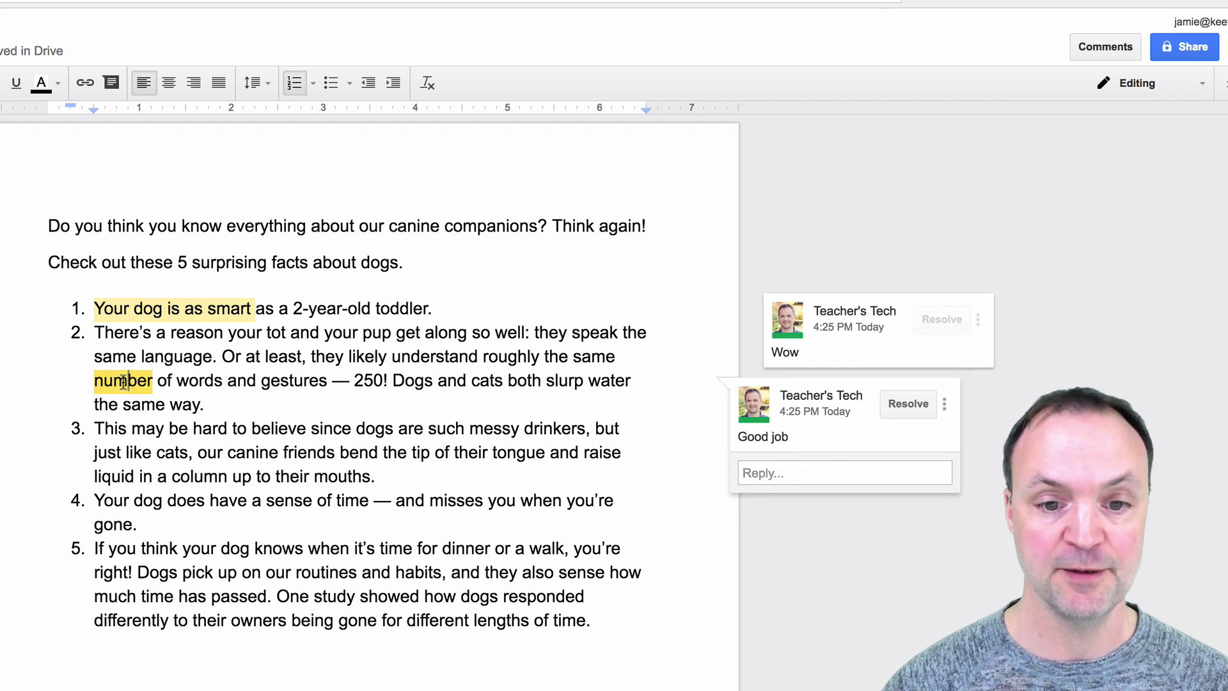
pyautogui.click(769, 688)
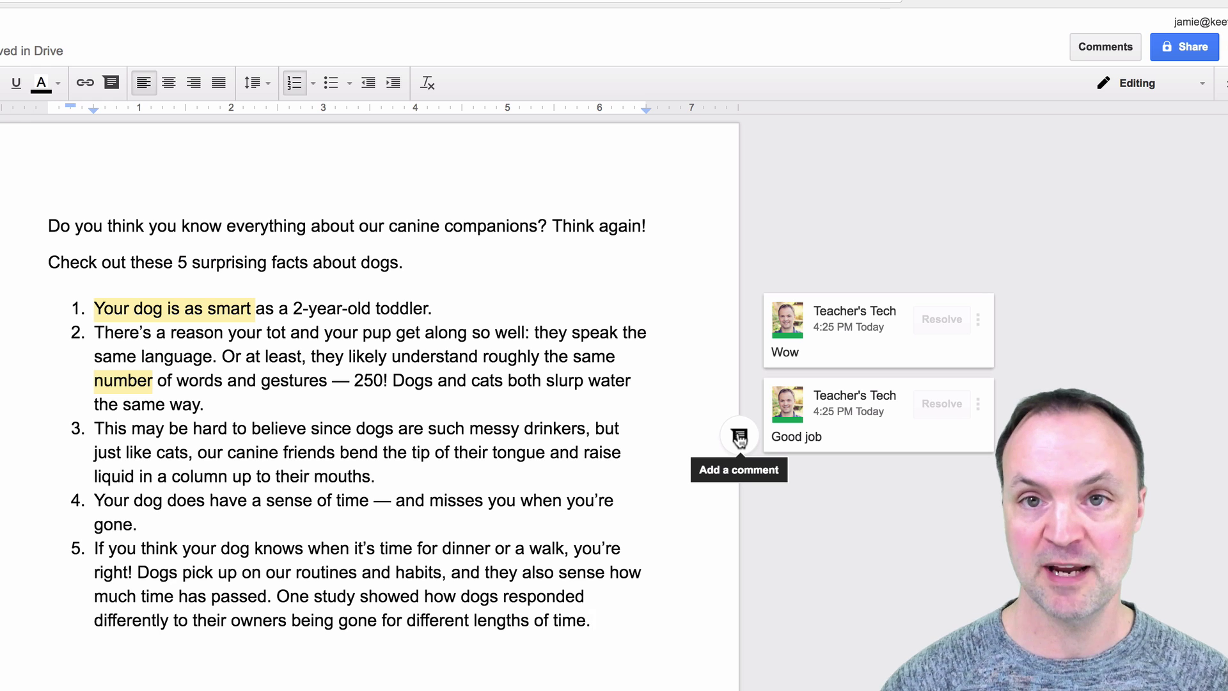
# Comment on fact 3 mentioning a contact, and share the file with them so they can comment.
pyautogui.click(740, 438)
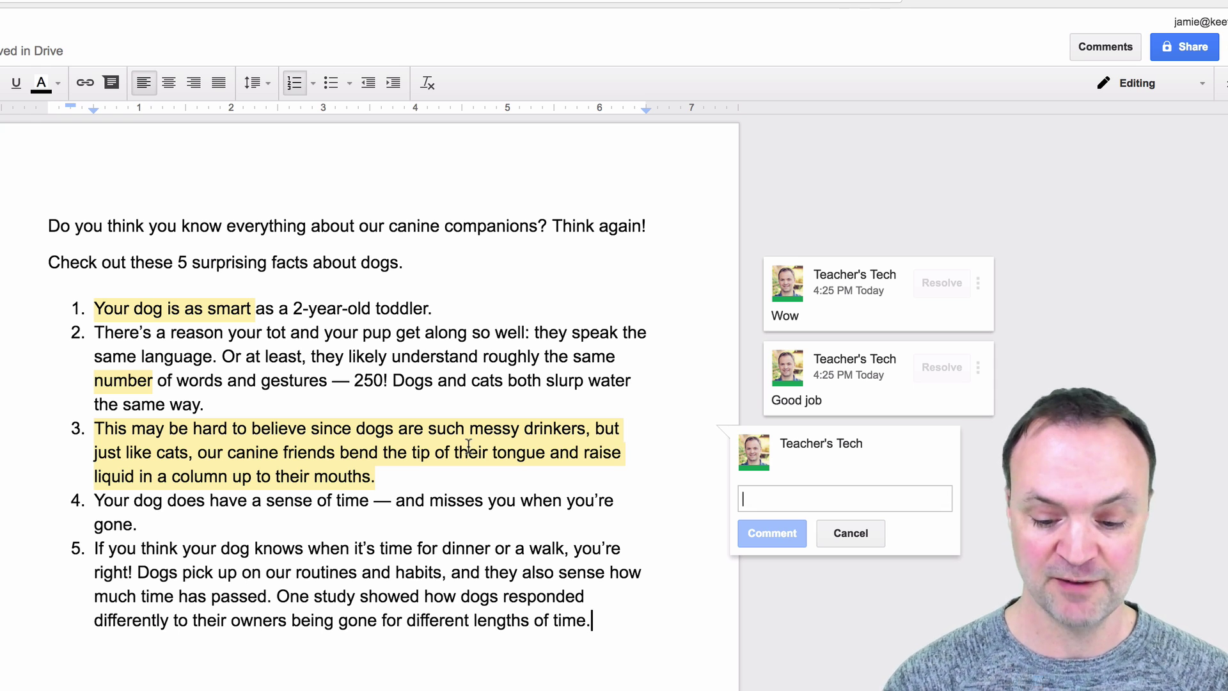
pyautogui.write('+in')
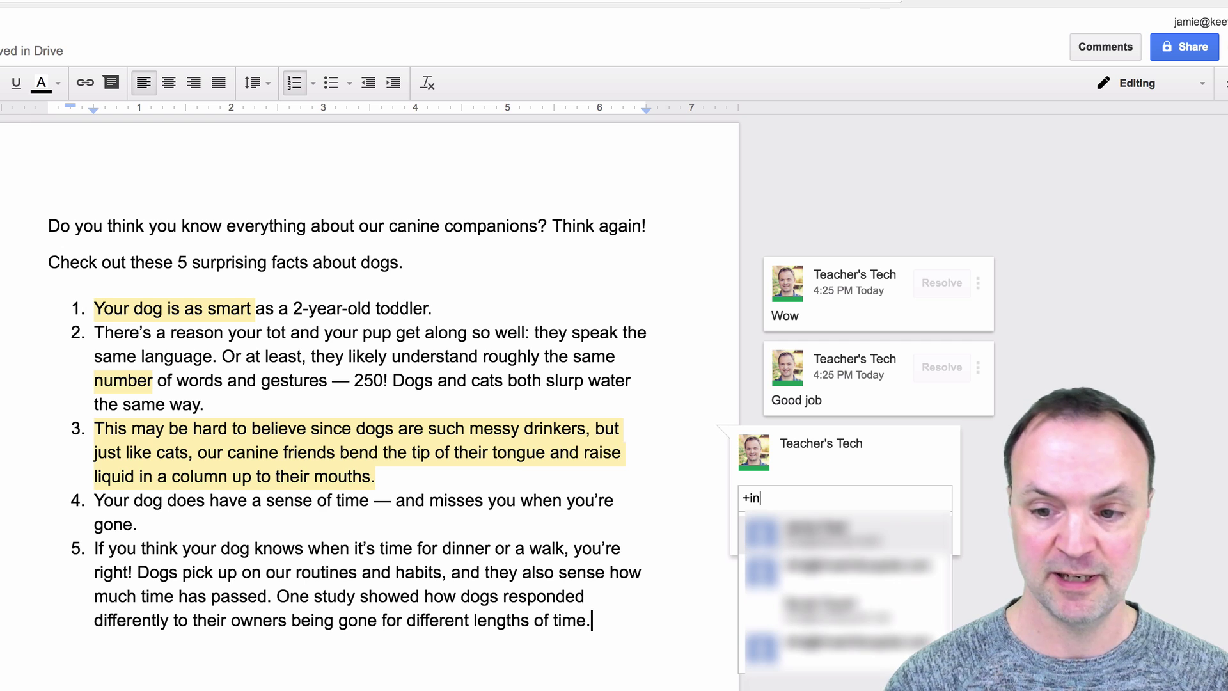
pyautogui.click(840, 543)
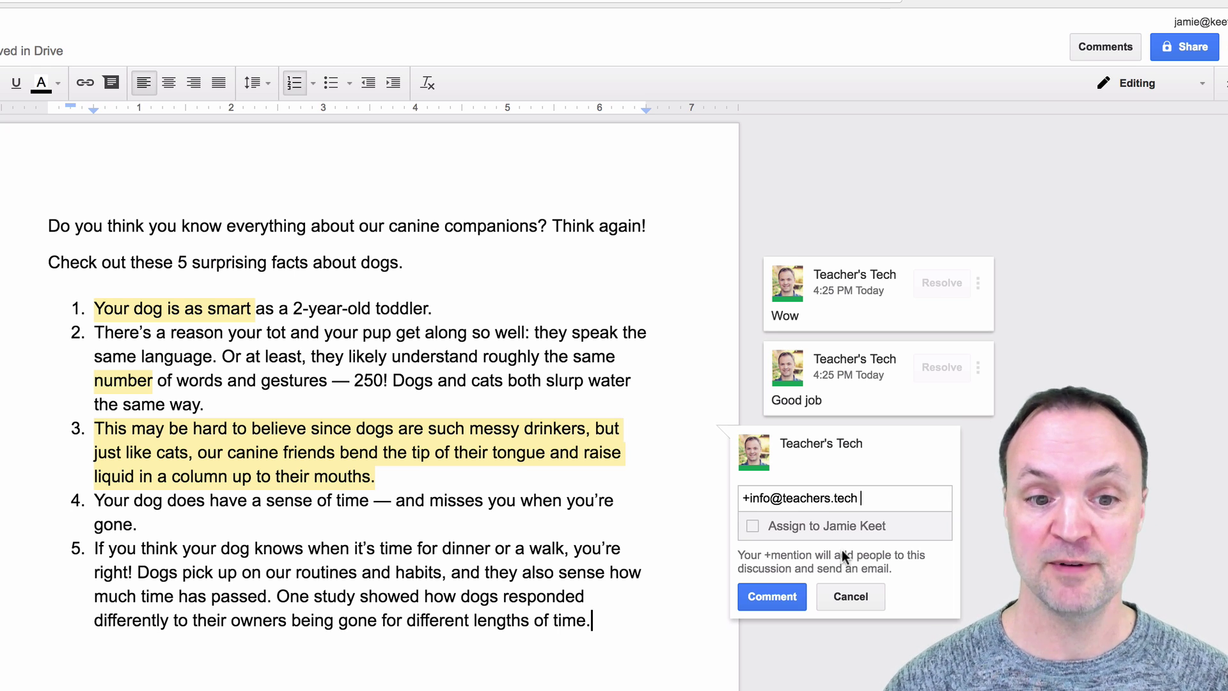
pyautogui.click(779, 595)
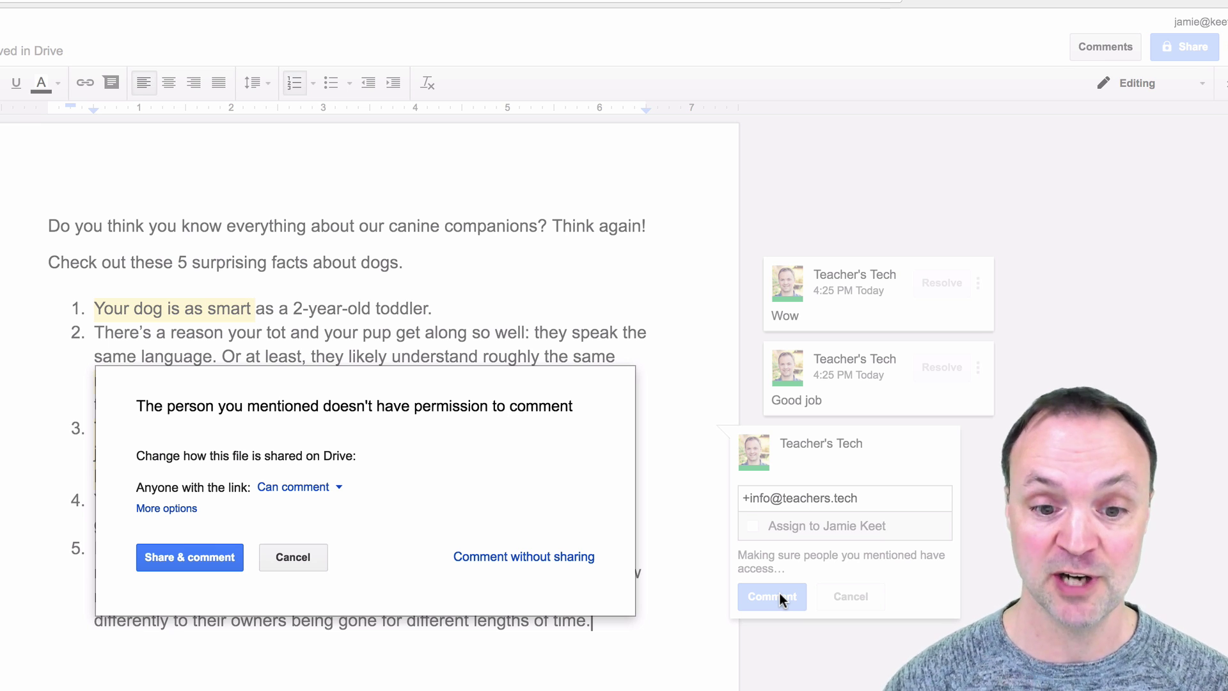
pyautogui.click(187, 557)
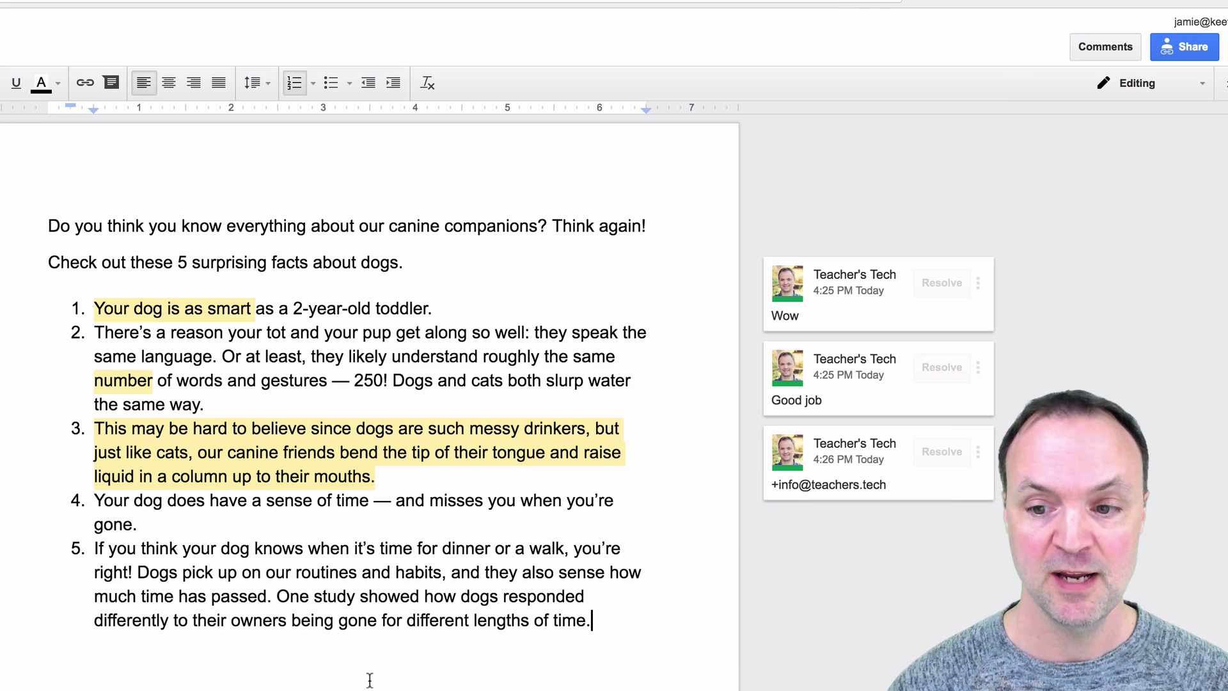
# Comment on 'If you think your dog' in fact 5, mentioning a collaborator and assigning it to them.
pyautogui.click(904, 488)
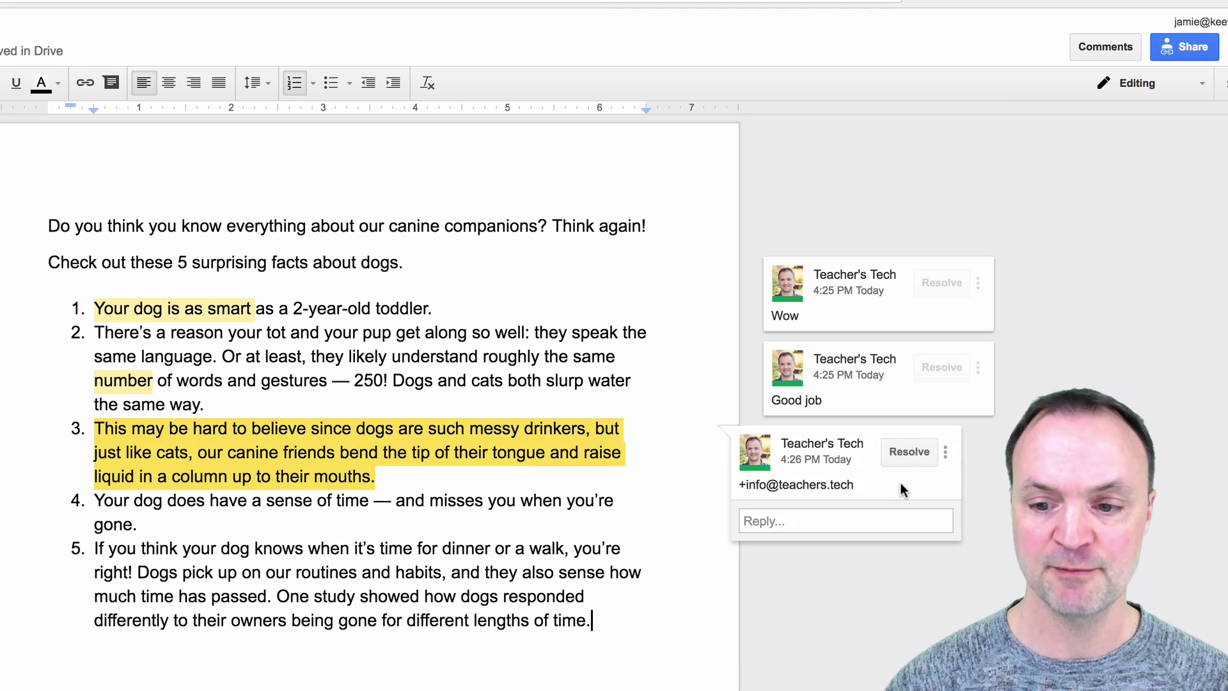
pyautogui.click(819, 595)
pyautogui.click(96, 548)
pyautogui.moveTo(113, 549); pyautogui.dragTo(255, 548)
pyautogui.click(741, 557)
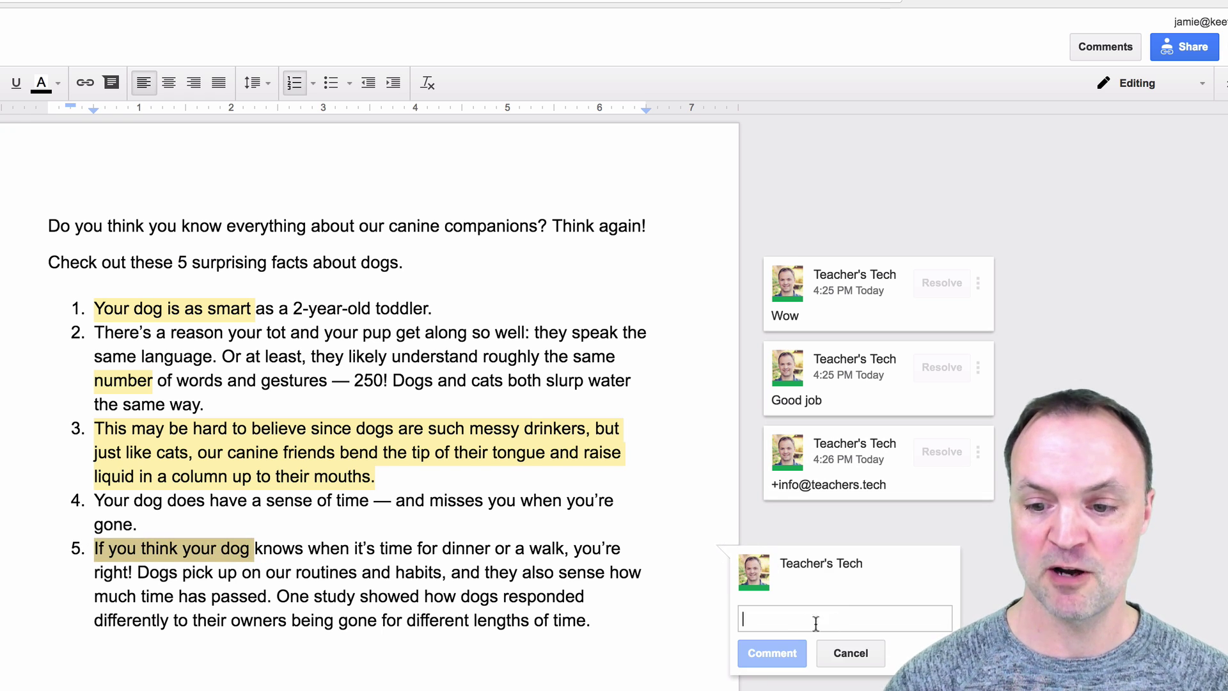
pyautogui.write('+')
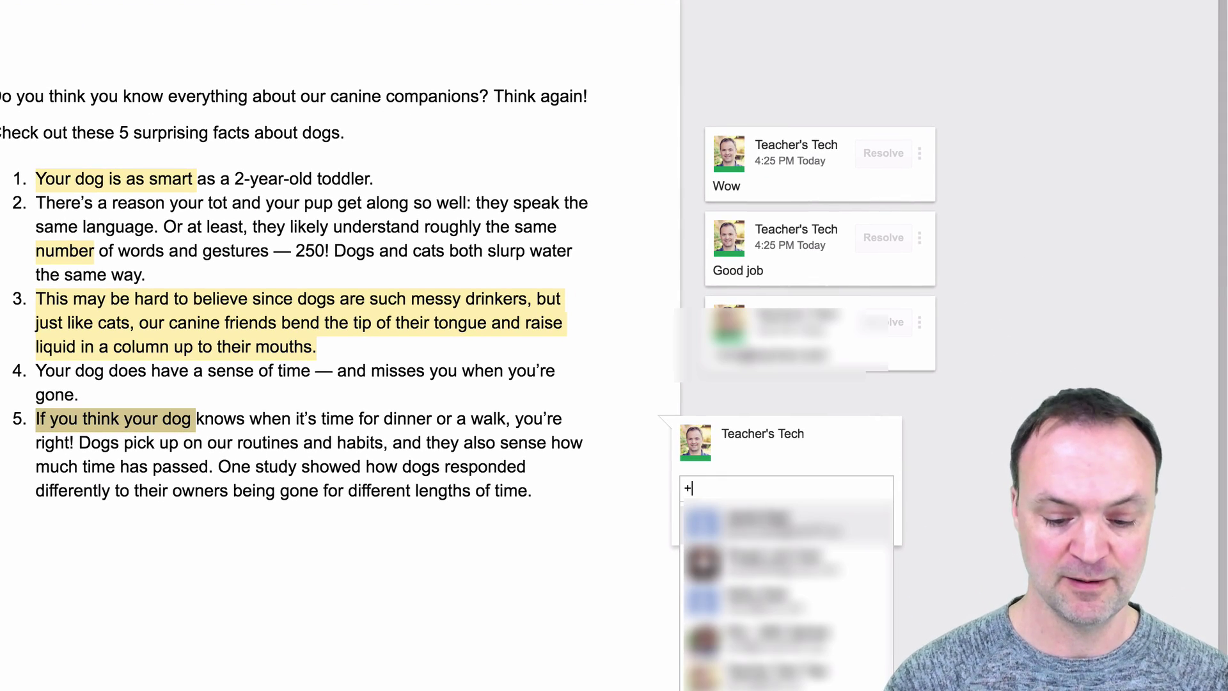
pyautogui.write('in')
pyautogui.click(833, 538)
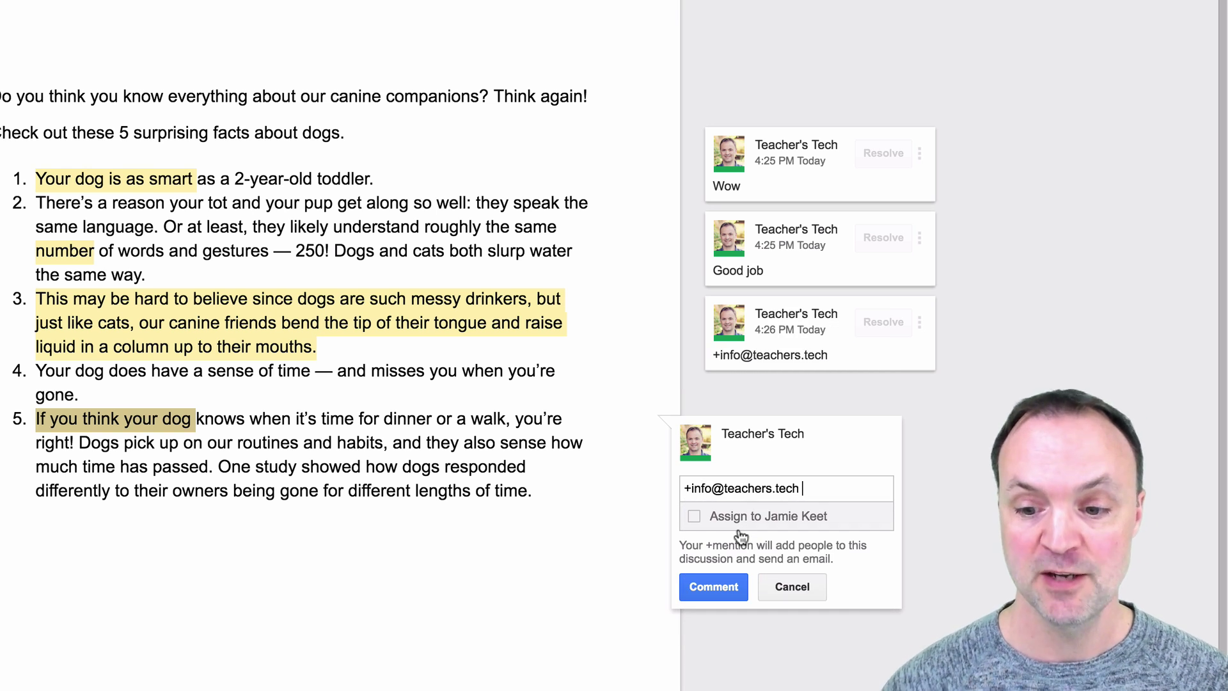
pyautogui.click(694, 517)
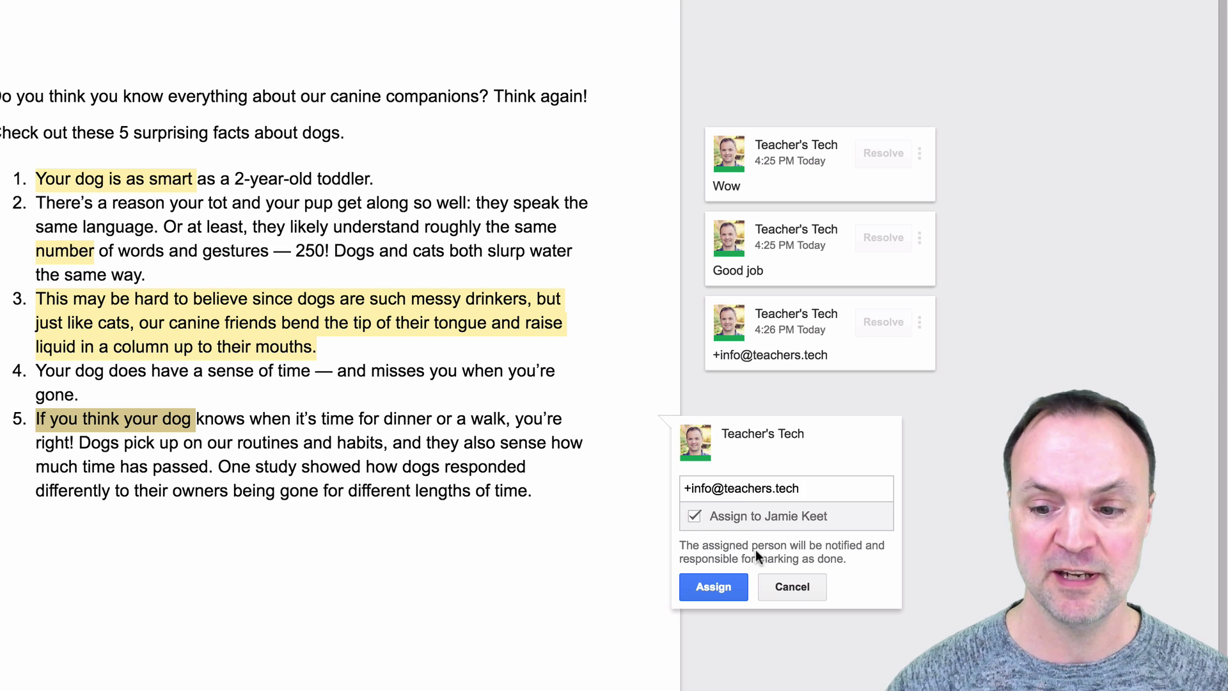
pyautogui.click(710, 583)
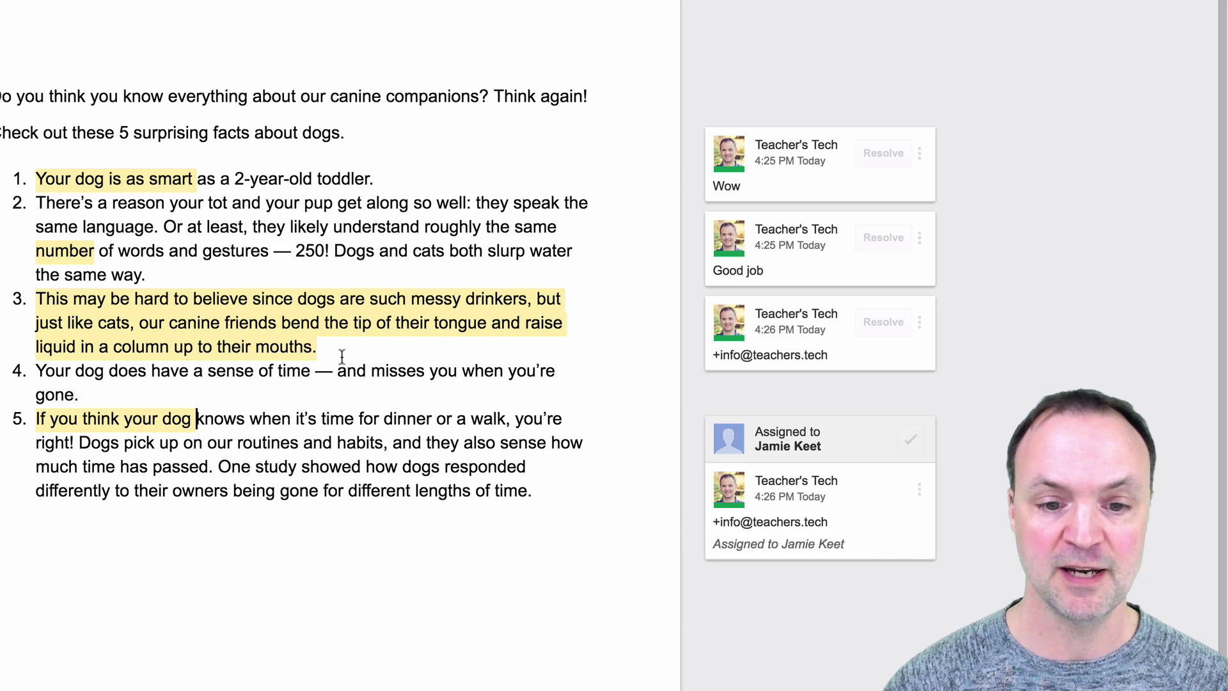
pyautogui.click(316, 348)
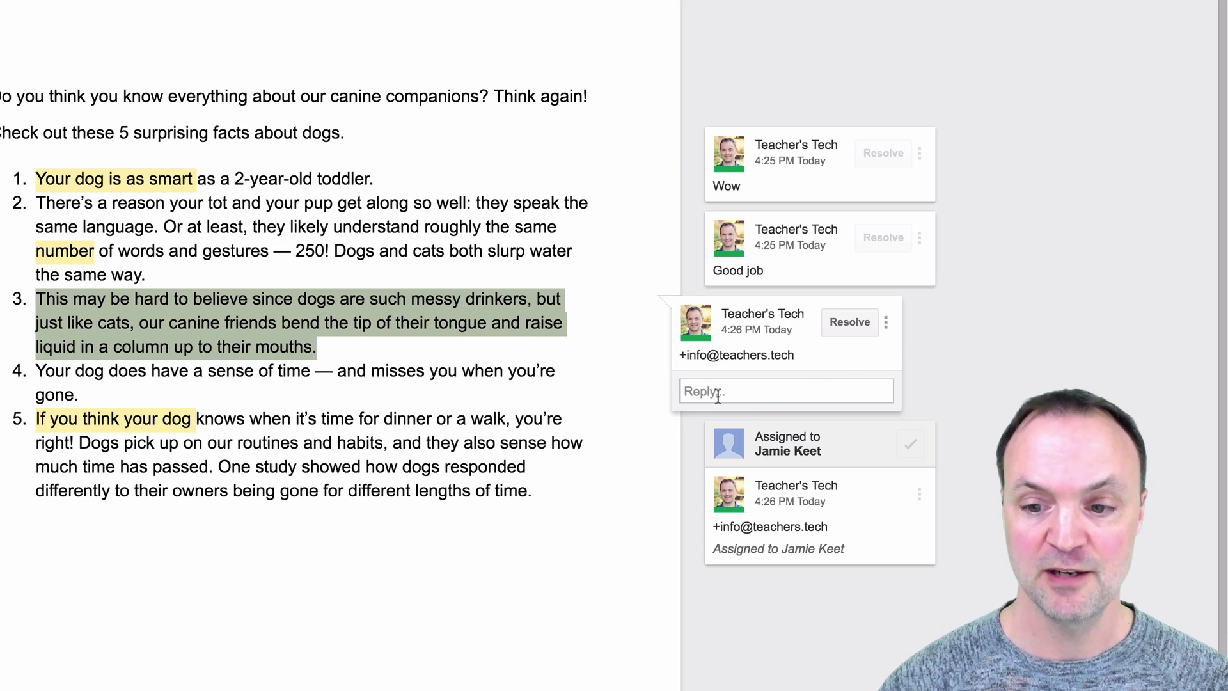
pyautogui.moveTo(296, 251); pyautogui.dragTo(572, 251)
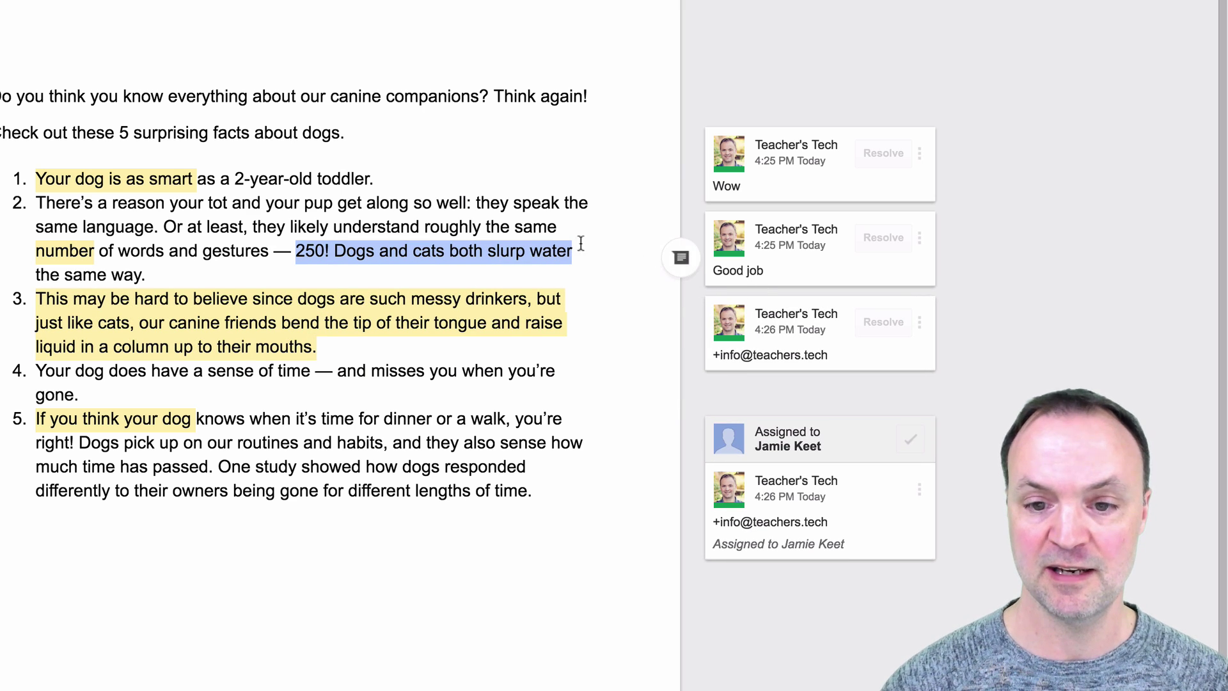
pyautogui.click(682, 260)
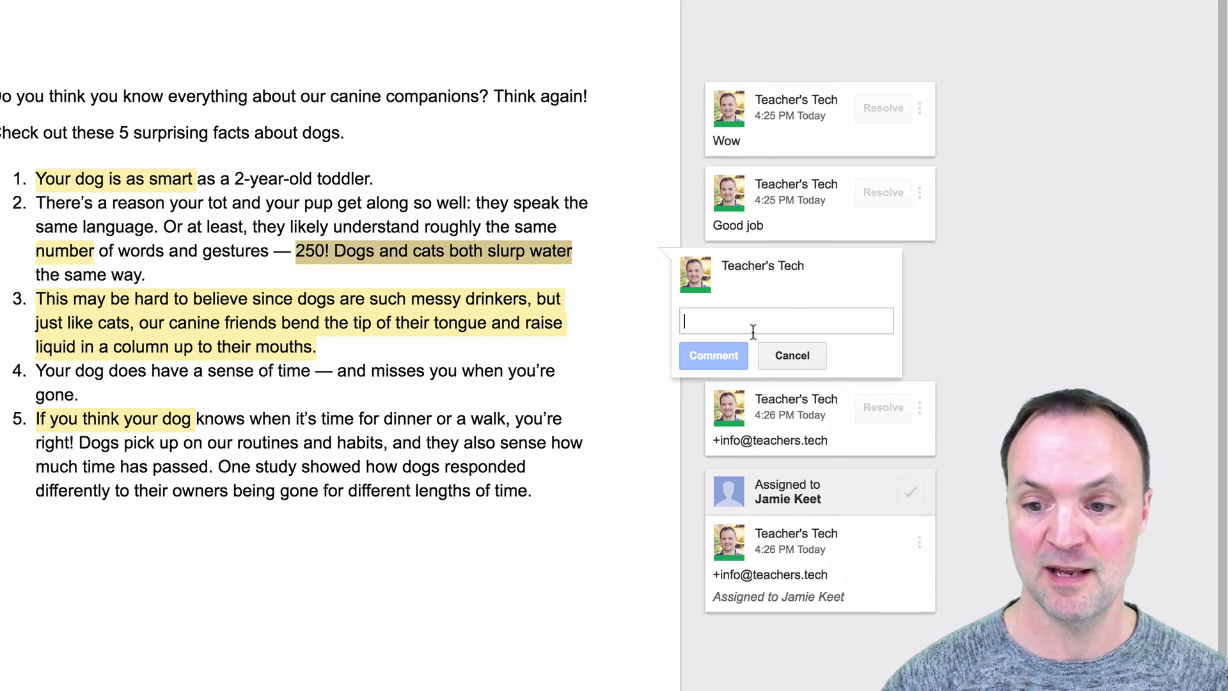
pyautogui.write('inf')
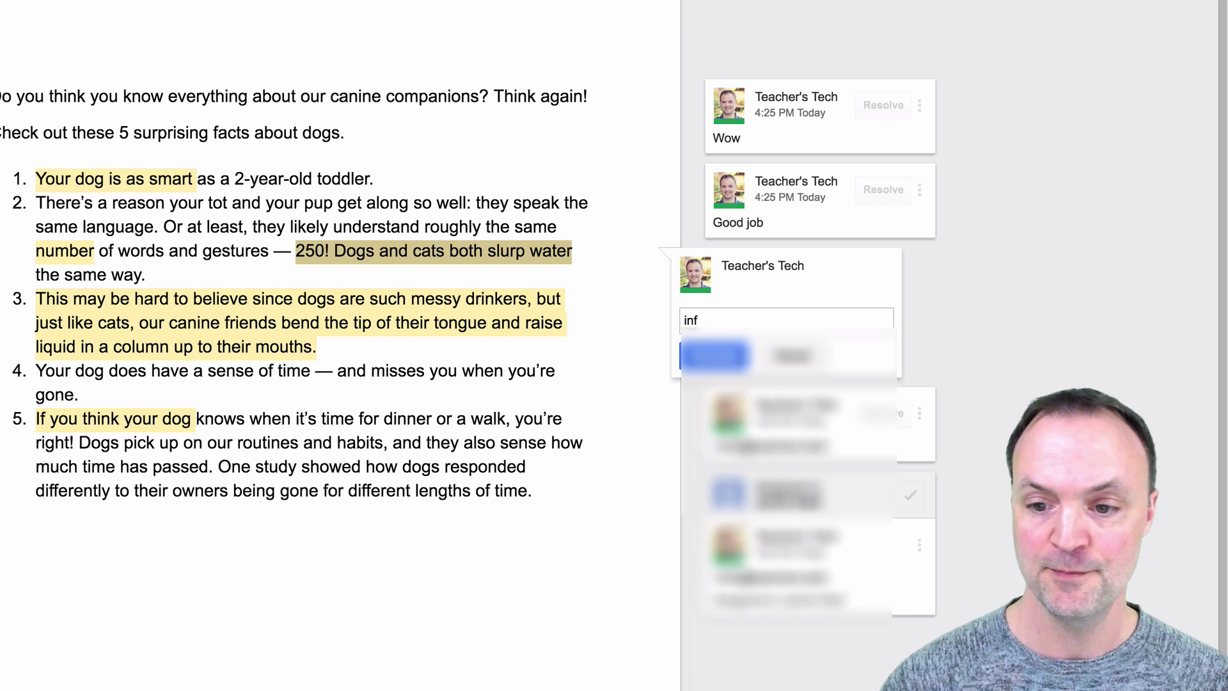
pyautogui.write('o')
pyautogui.press('BackSpace')
pyautogui.press('BackSpace')
pyautogui.press('BackSpace')
pyautogui.press('BackSpace')
pyautogui.write('+in')
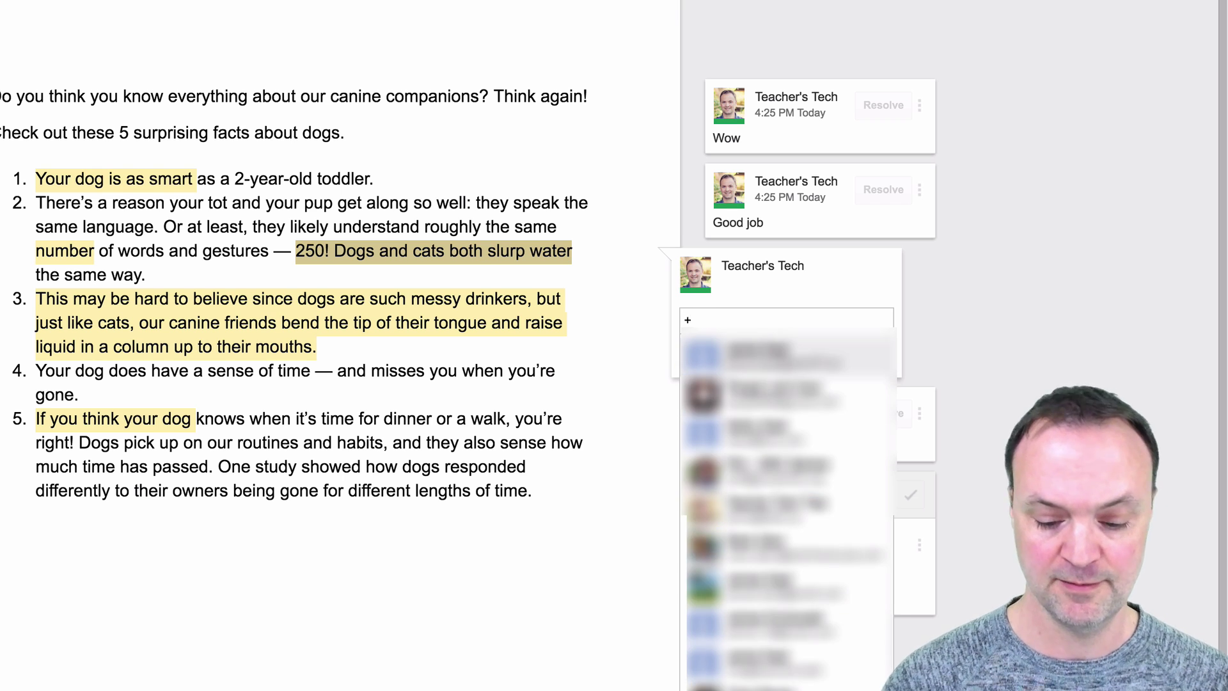
pyautogui.click(770, 362)
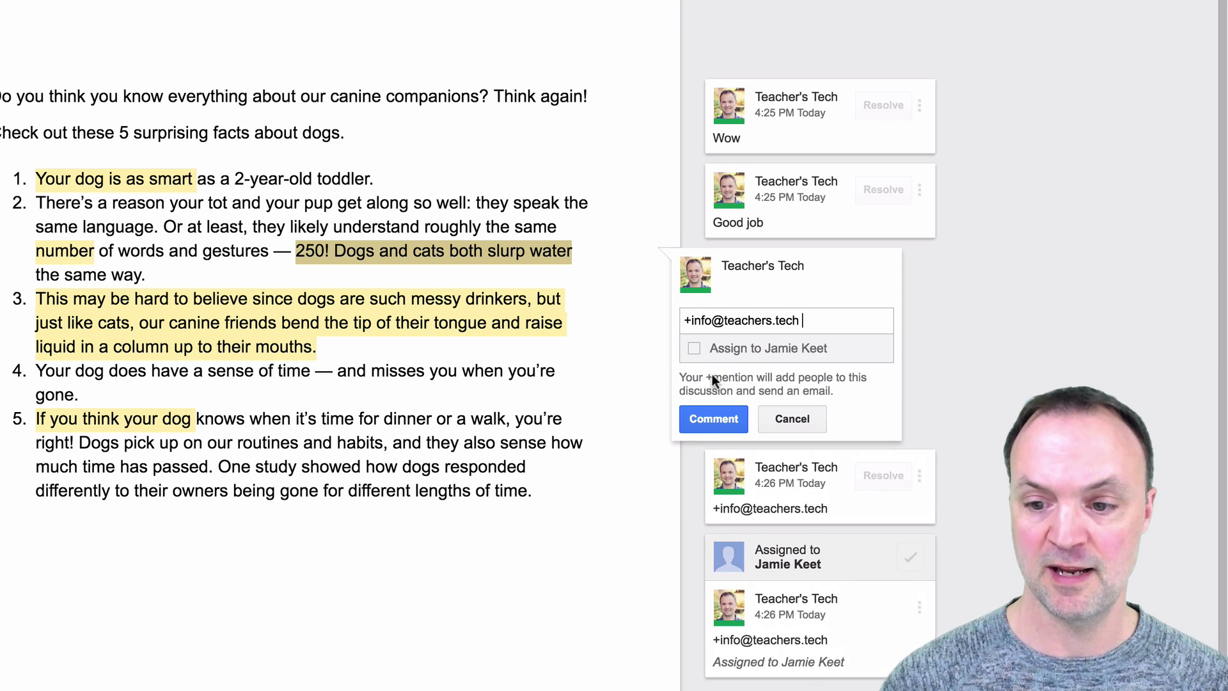
pyautogui.click(793, 418)
pyautogui.click(229, 306)
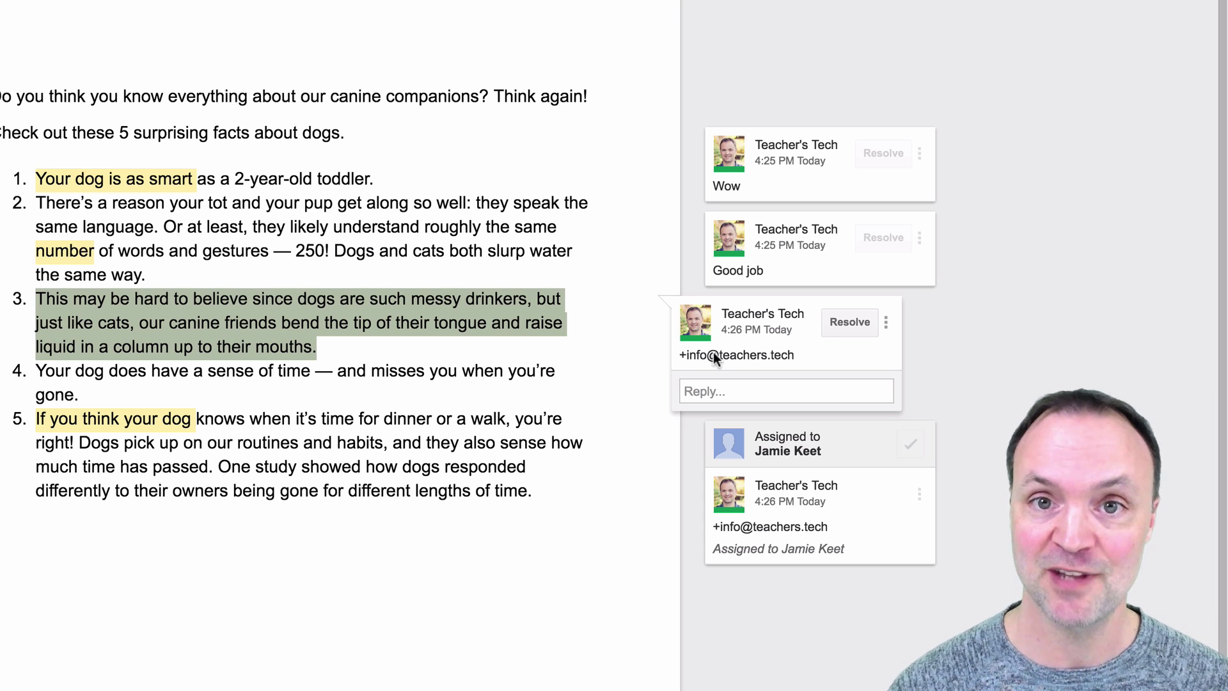
pyautogui.click(1001, 131)
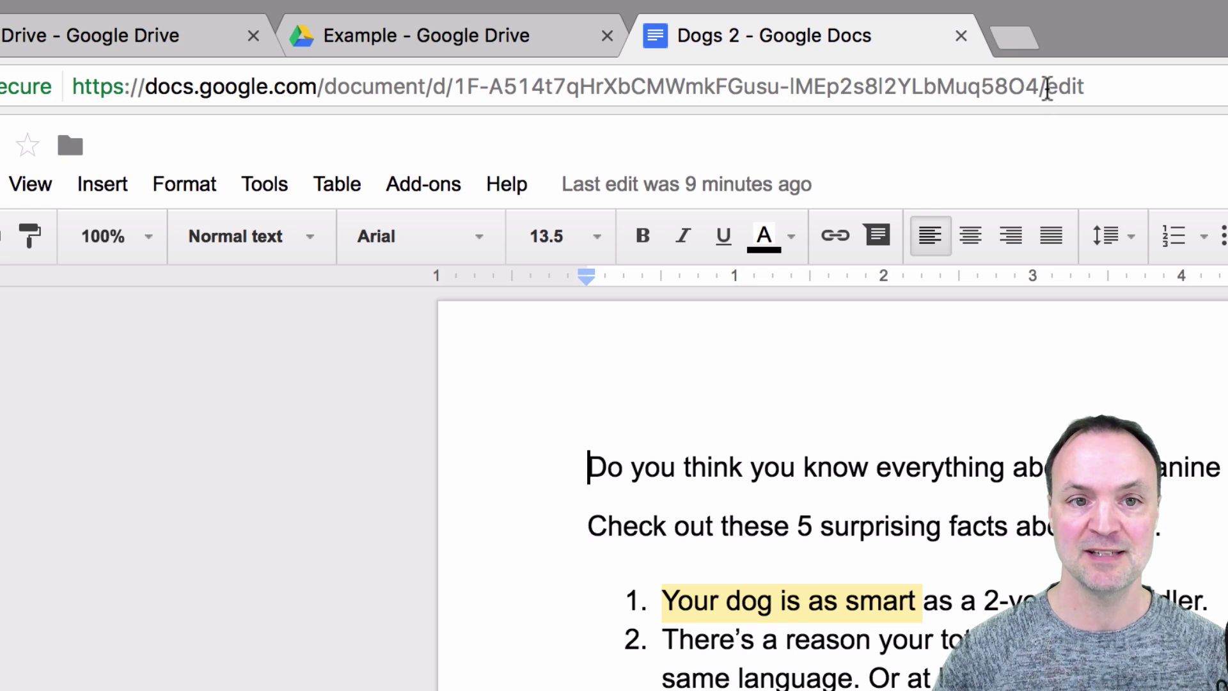
# Replace 'edit' with 'copy' at the end of the document URL to load the Copy document page.
pyautogui.moveTo(1044, 89); pyautogui.dragTo(1130, 95)
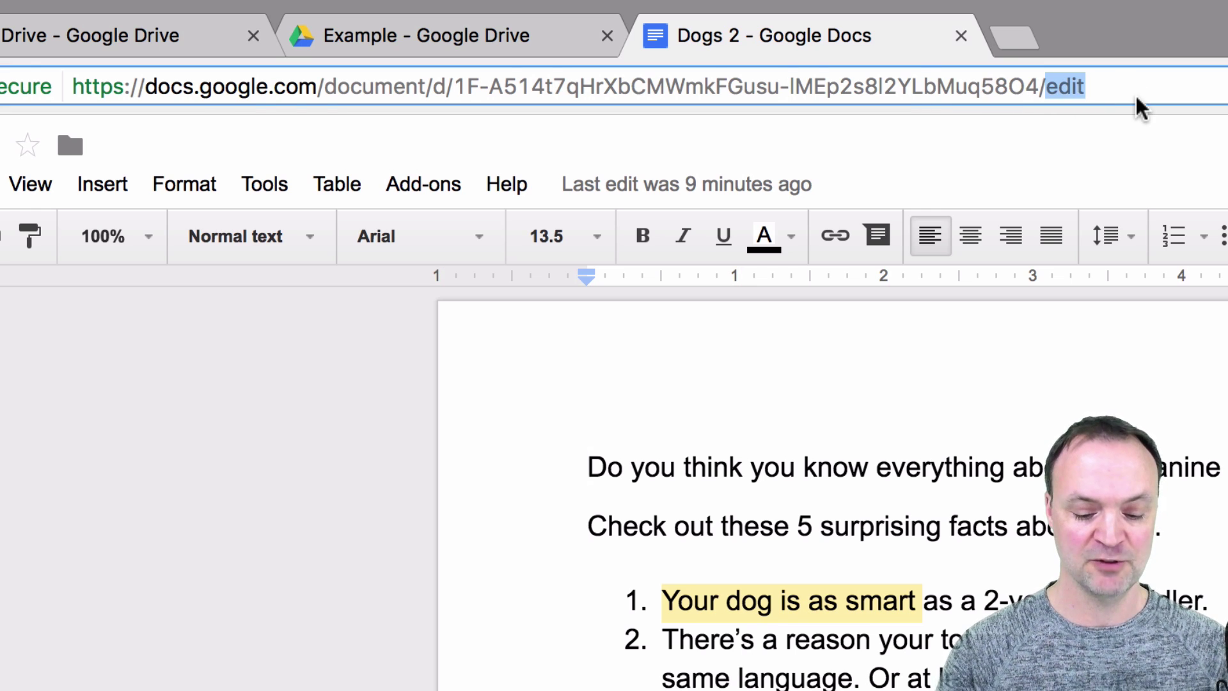
pyautogui.write('copy')
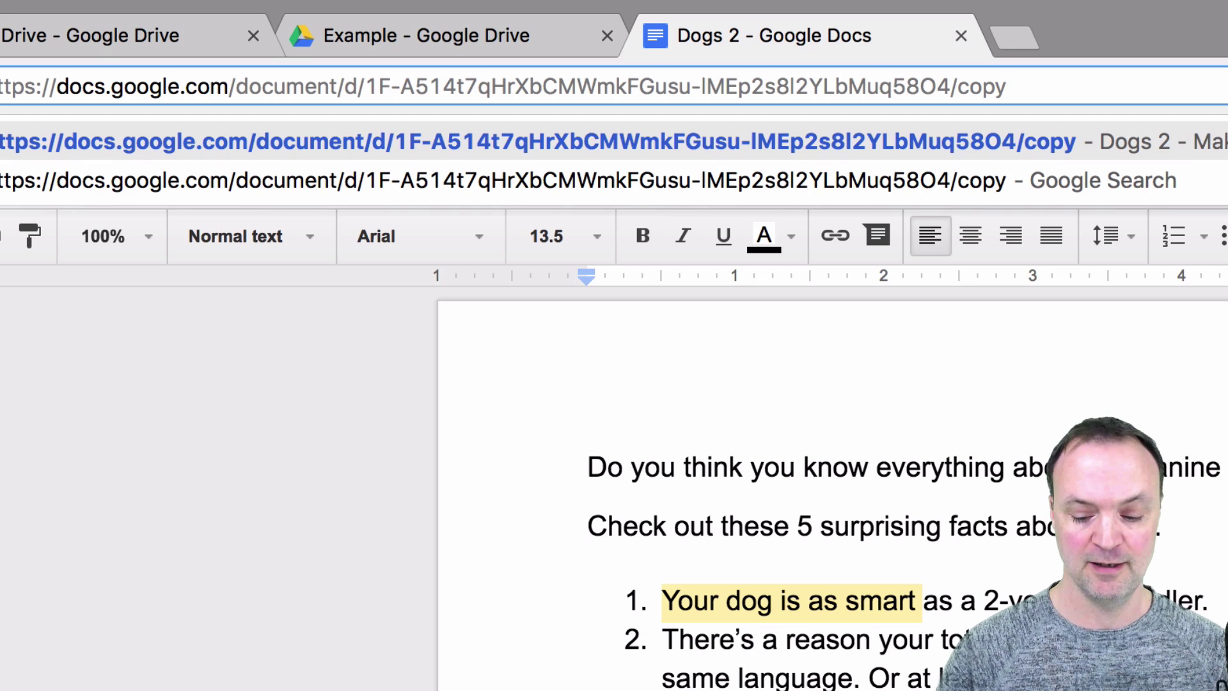
pyautogui.press('Return')
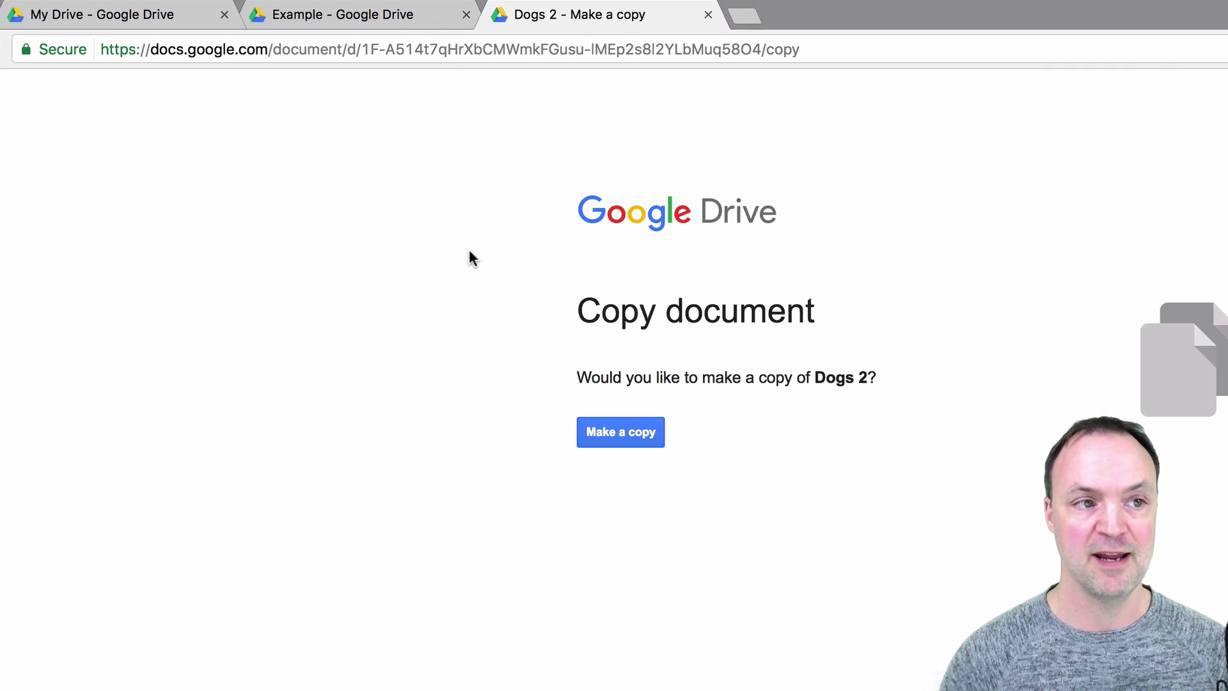
pyautogui.click(537, 46)
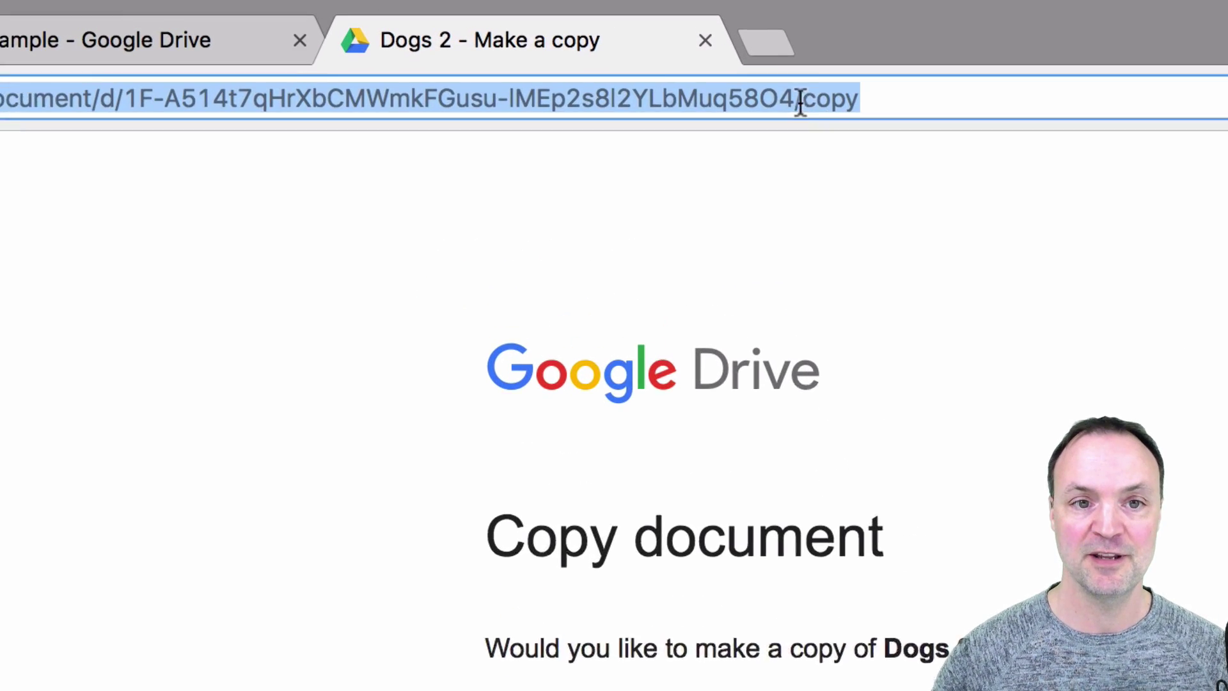
# Change the Dogs 2 URL ending from 'copy' to 'preview' to load its preview page.
pyautogui.click(800, 103)
pyautogui.click(877, 105)
pyautogui.press('BackSpace')
pyautogui.press('BackSpace')
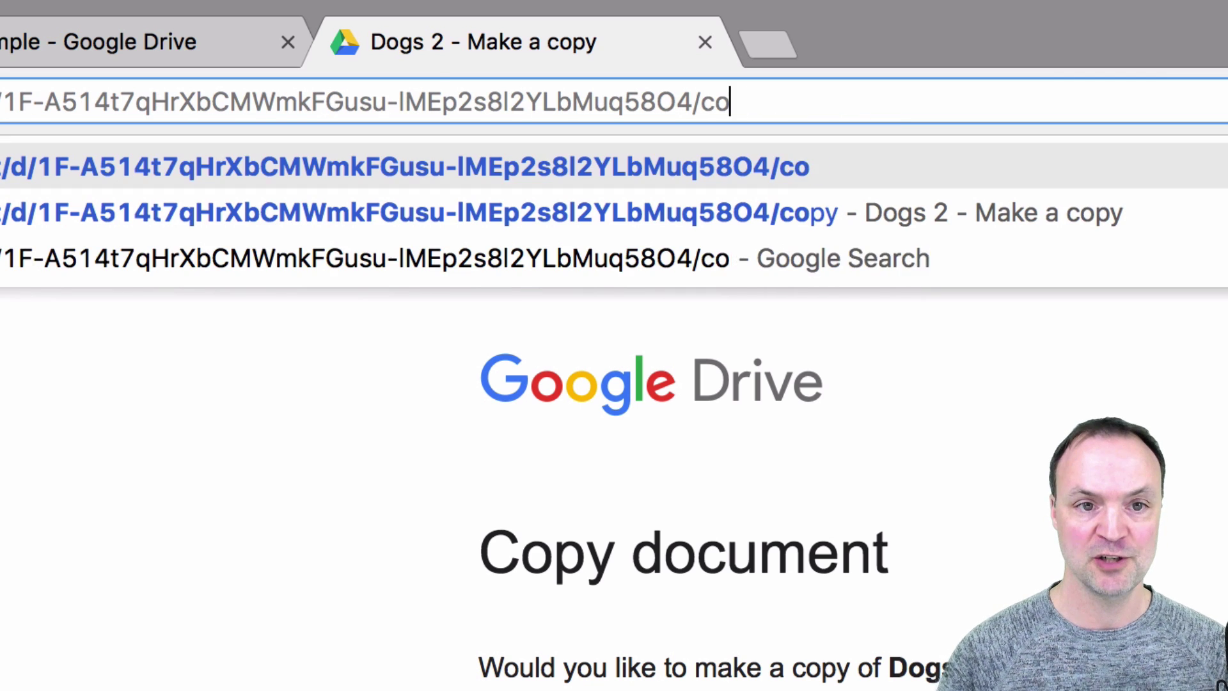
pyautogui.press('BackSpace')
pyautogui.press('BackSpace')
pyautogui.write('prev')
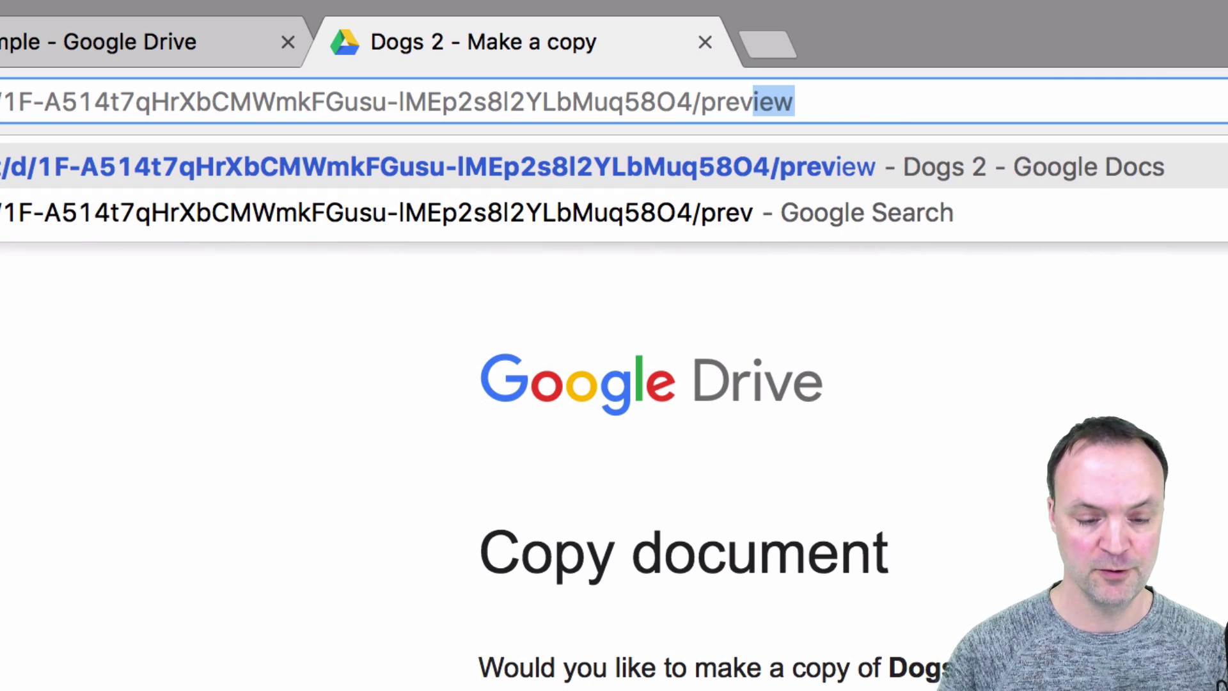
pyautogui.write('iew')
pyautogui.press('Return')
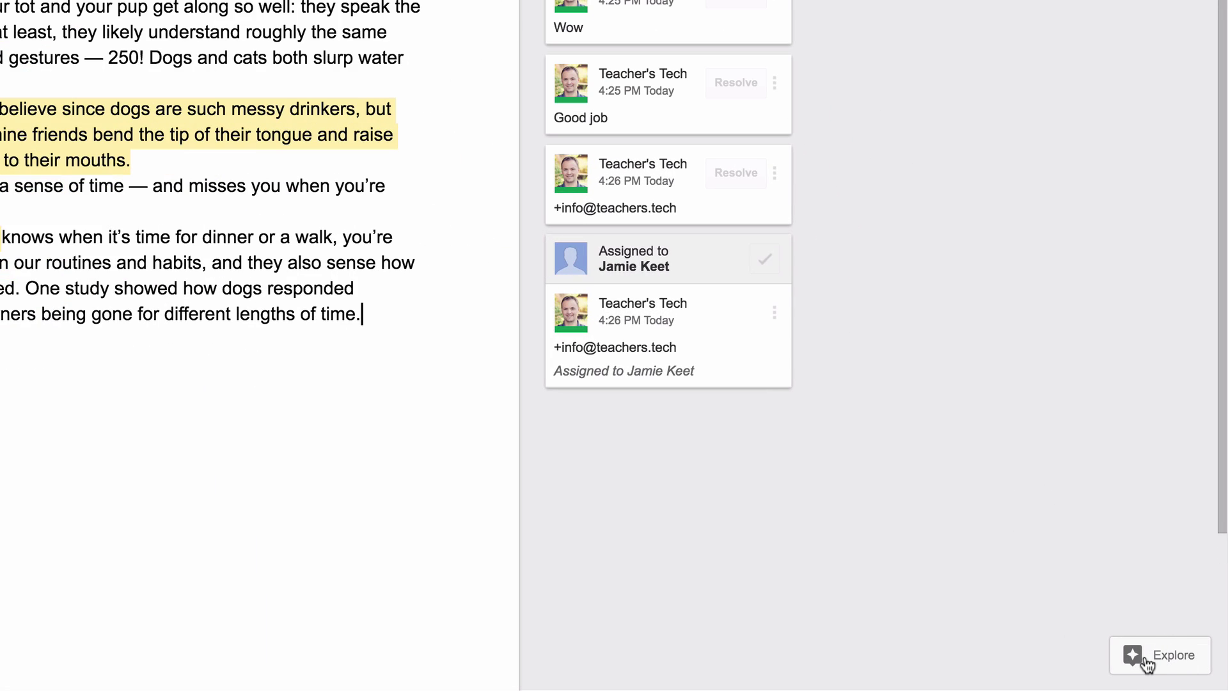
# Search Explore for 'dogs' and scroll through the Dog summary and web results.
pyautogui.click(1148, 662)
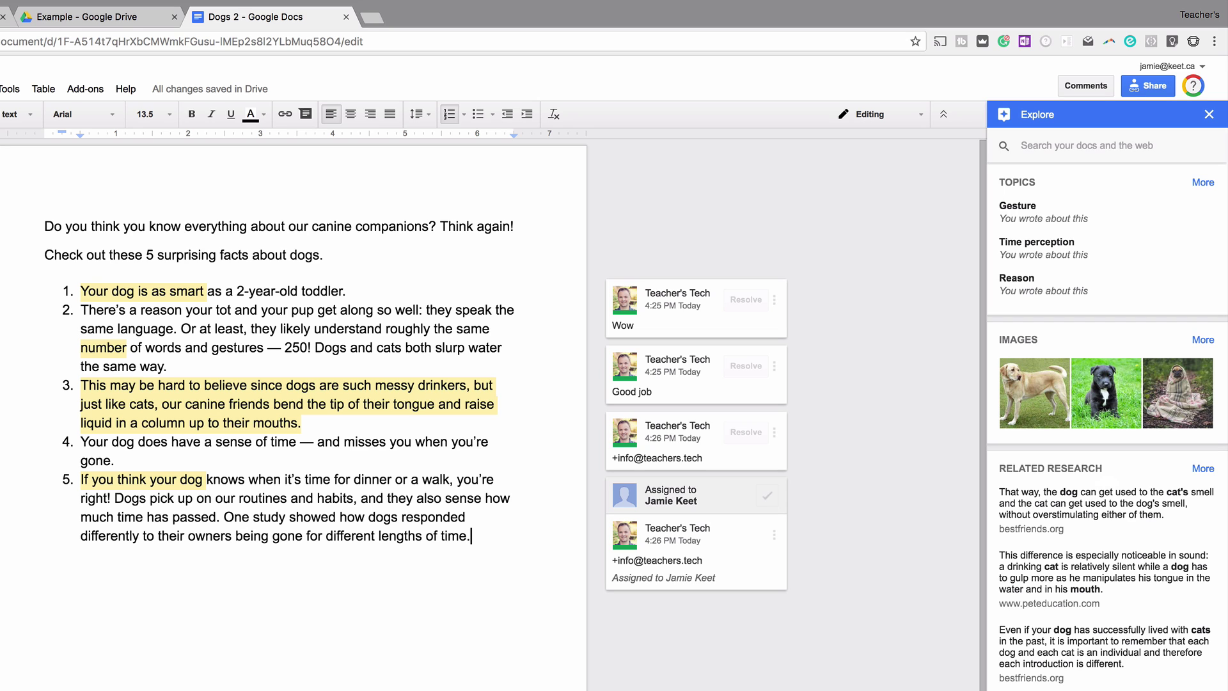
pyautogui.click(1061, 138)
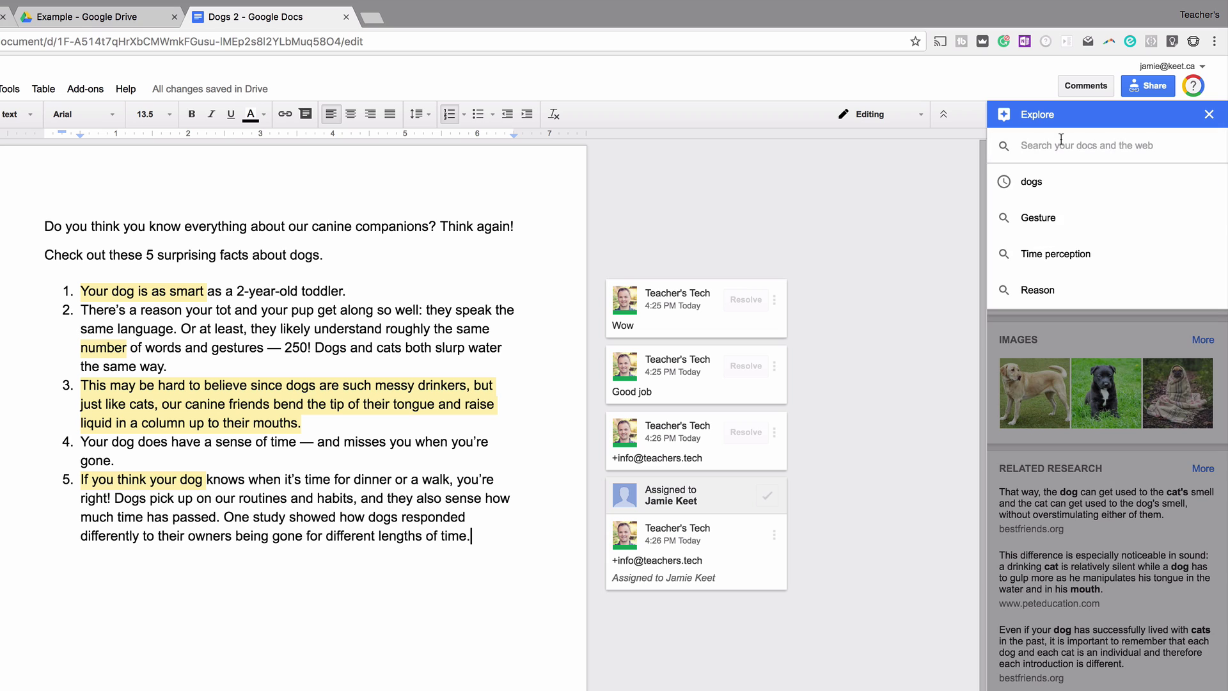
pyautogui.write('dogs')
pyautogui.press('Return')
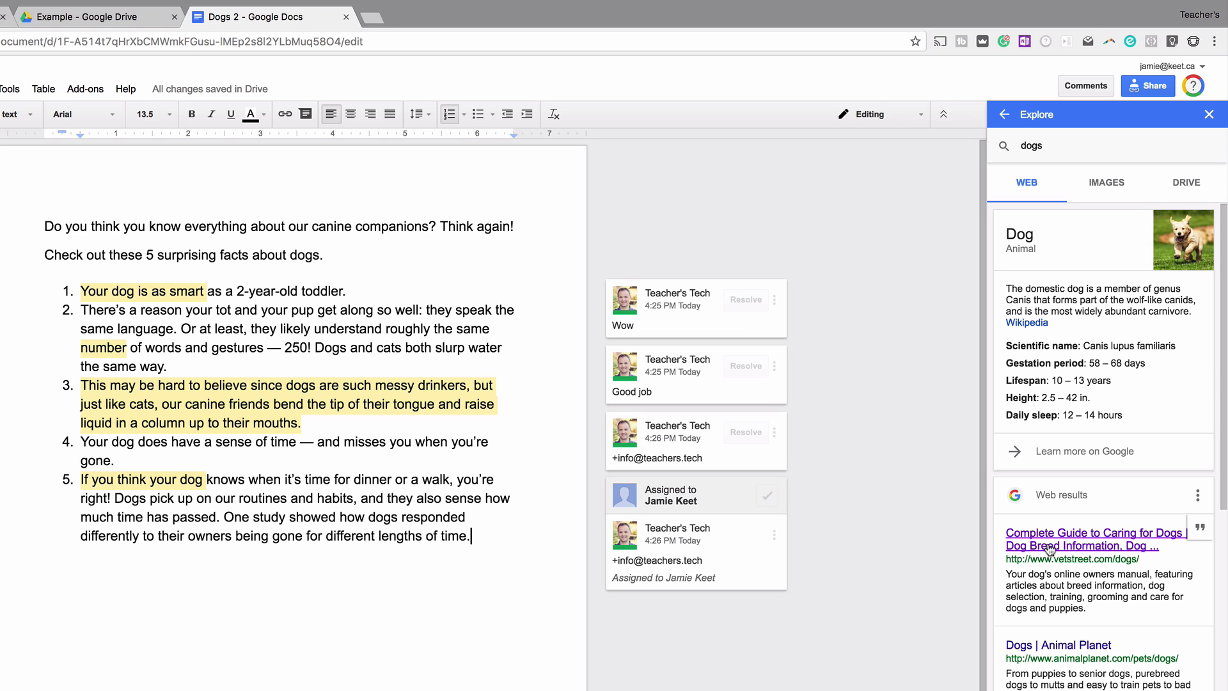
pyautogui.scroll(-2, 1050, 549)
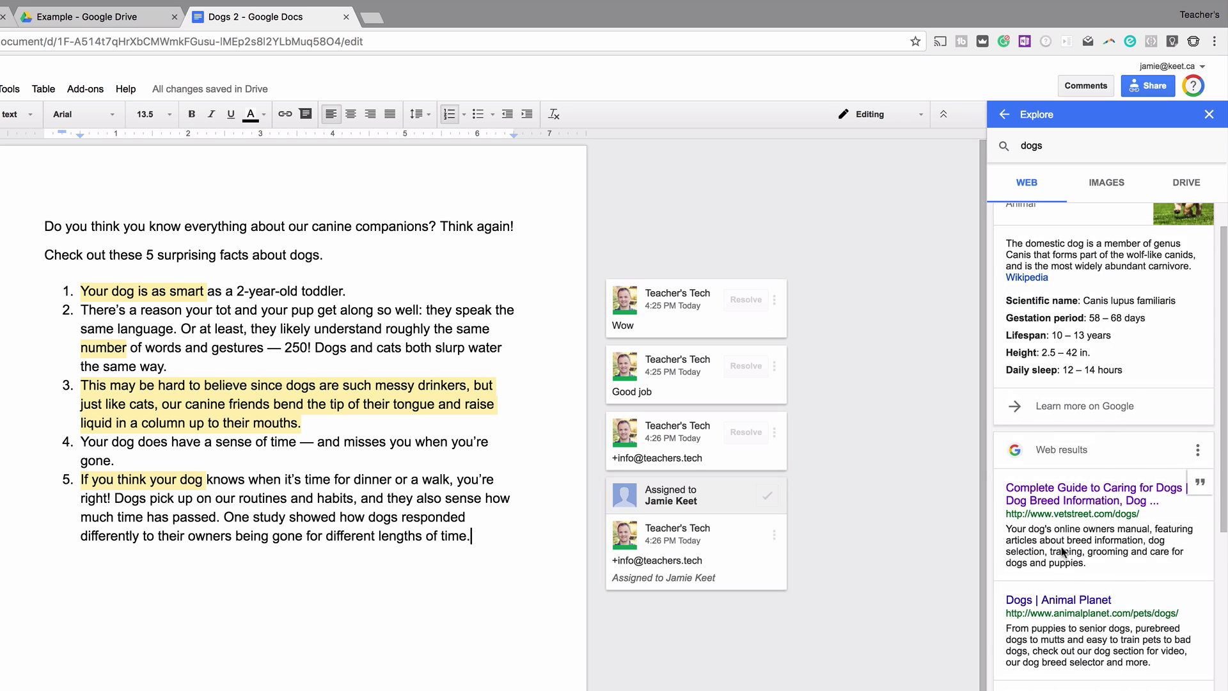
# Open the vetstreet 'Complete Guide to Caring for Dogs' result in a new tab, then return to Dogs 2.
pyautogui.click(1063, 503)
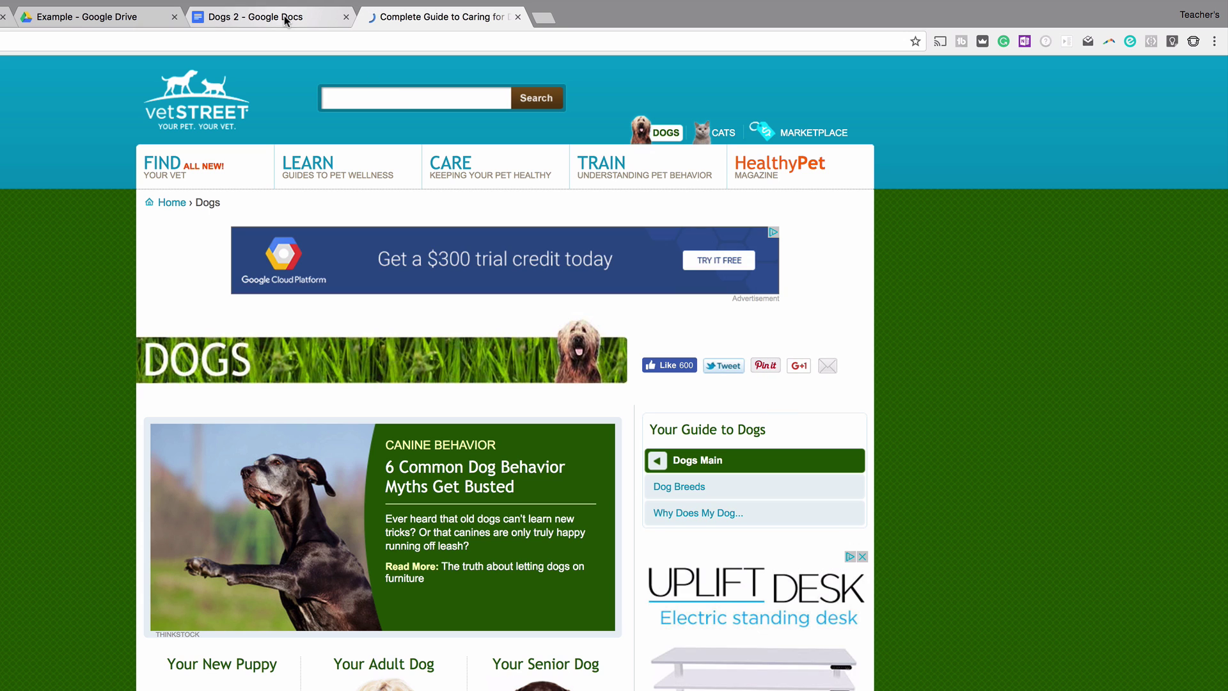
pyautogui.click(286, 22)
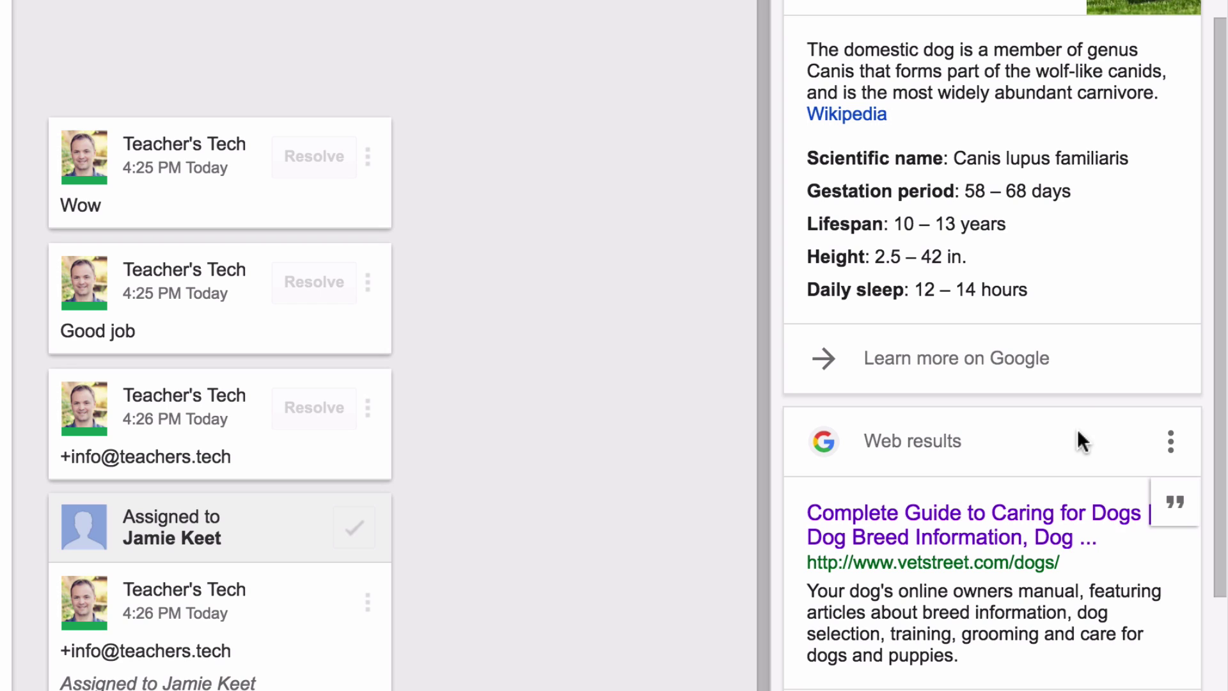
# Add APA-format footnote citations for the vetstreet guide and Animal Planet page after 'Dogs' in item 5.
pyautogui.click(1165, 523)
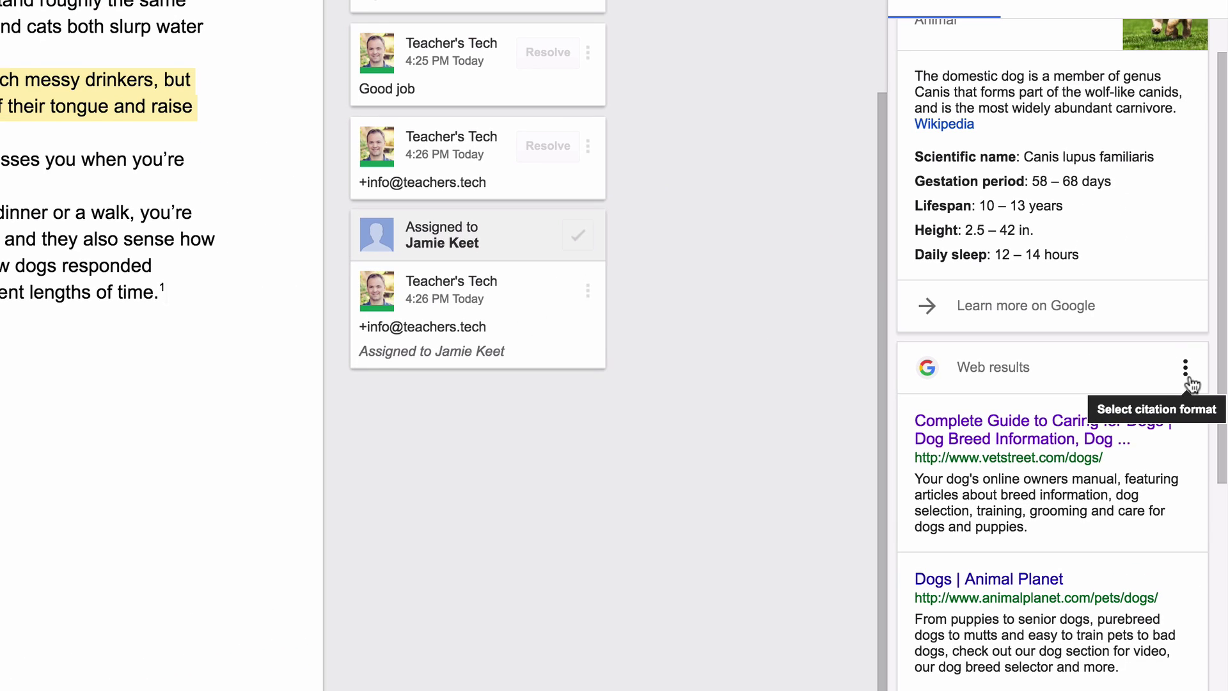
pyautogui.click(1190, 382)
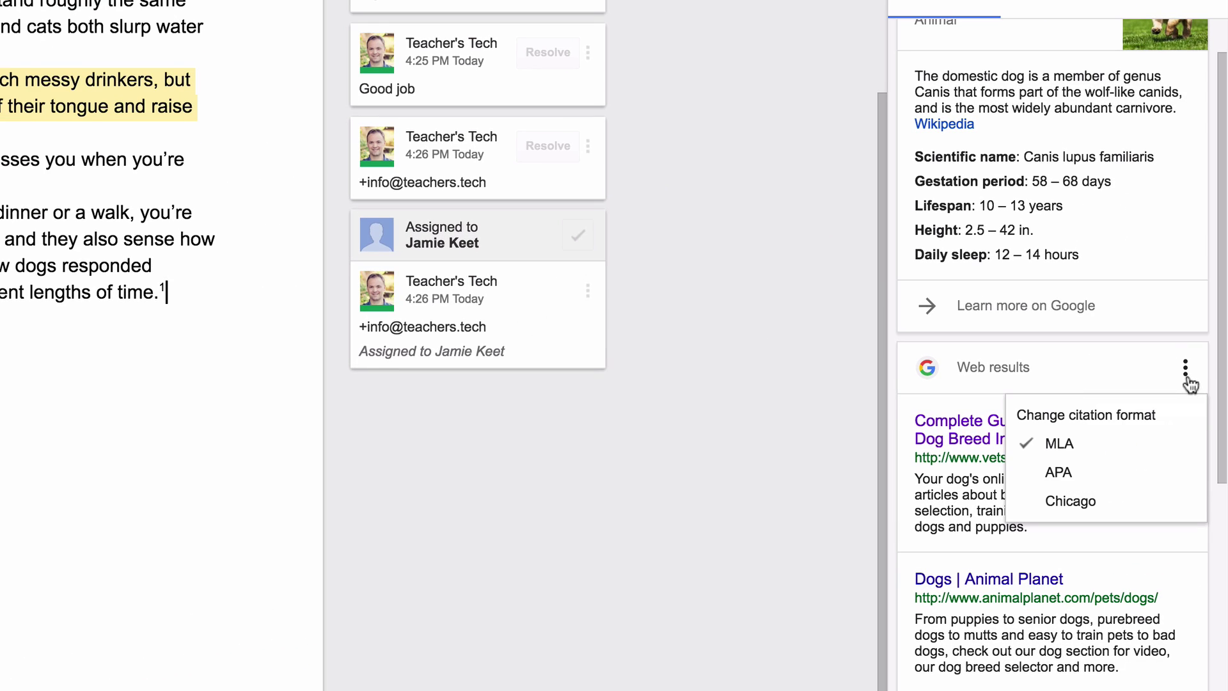
pyautogui.click(1113, 482)
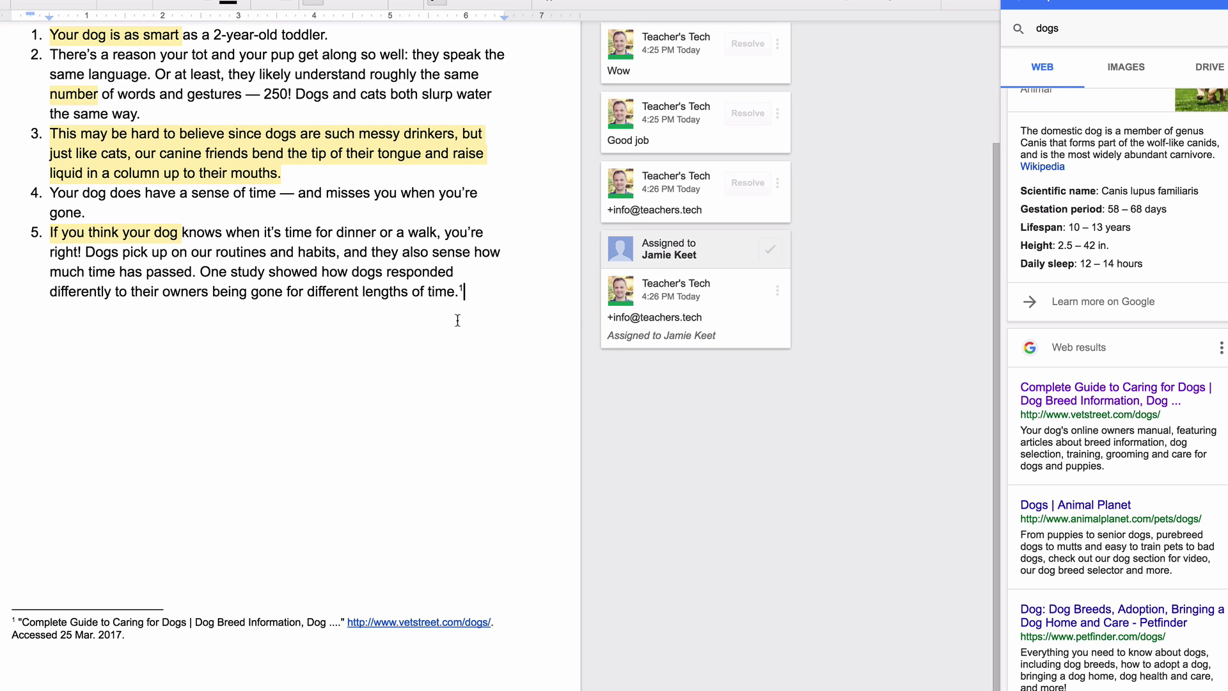
pyautogui.click(119, 252)
pyautogui.click(1214, 505)
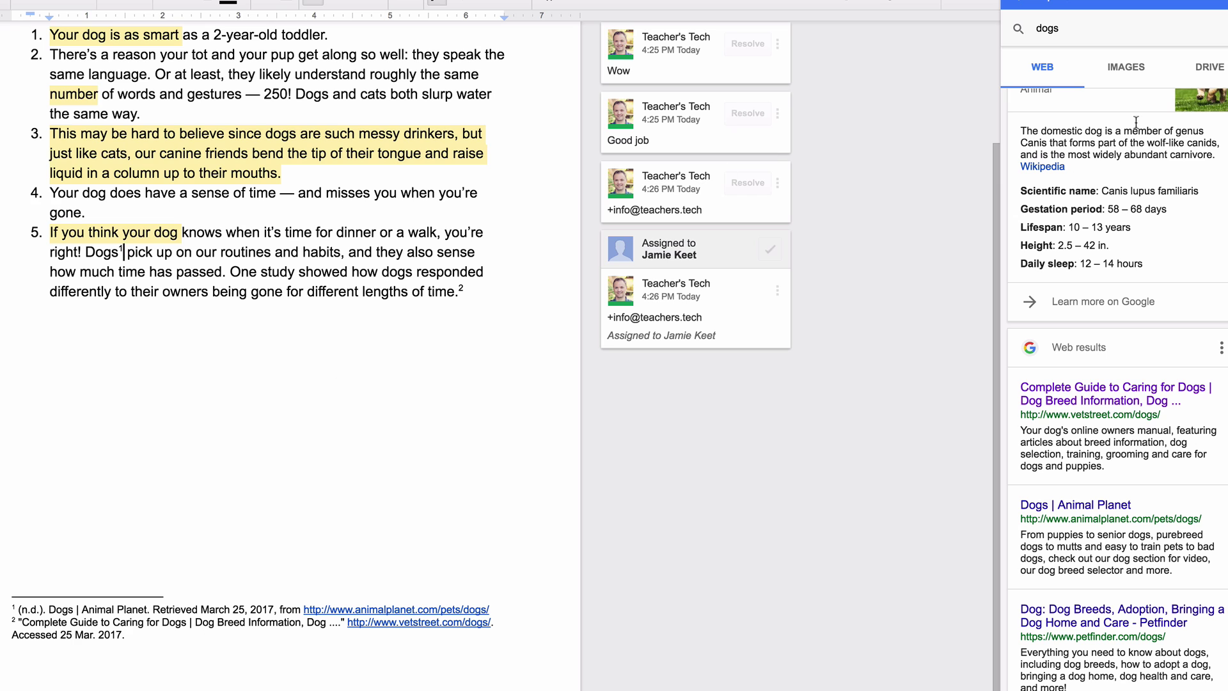
# Insert a white puppy photo and a second dog photo from Explore's image results into the article.
pyautogui.click(1125, 73)
pyautogui.moveTo(1109, 296)
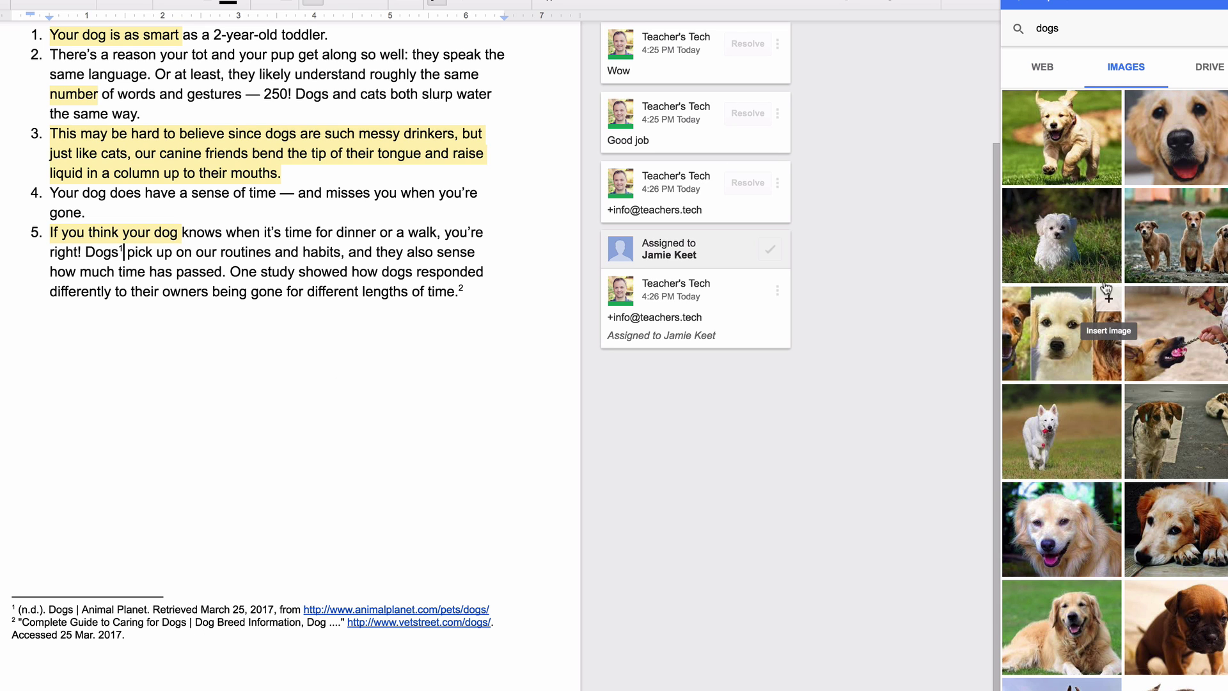
pyautogui.moveTo(1081, 237); pyautogui.dragTo(264, 362)
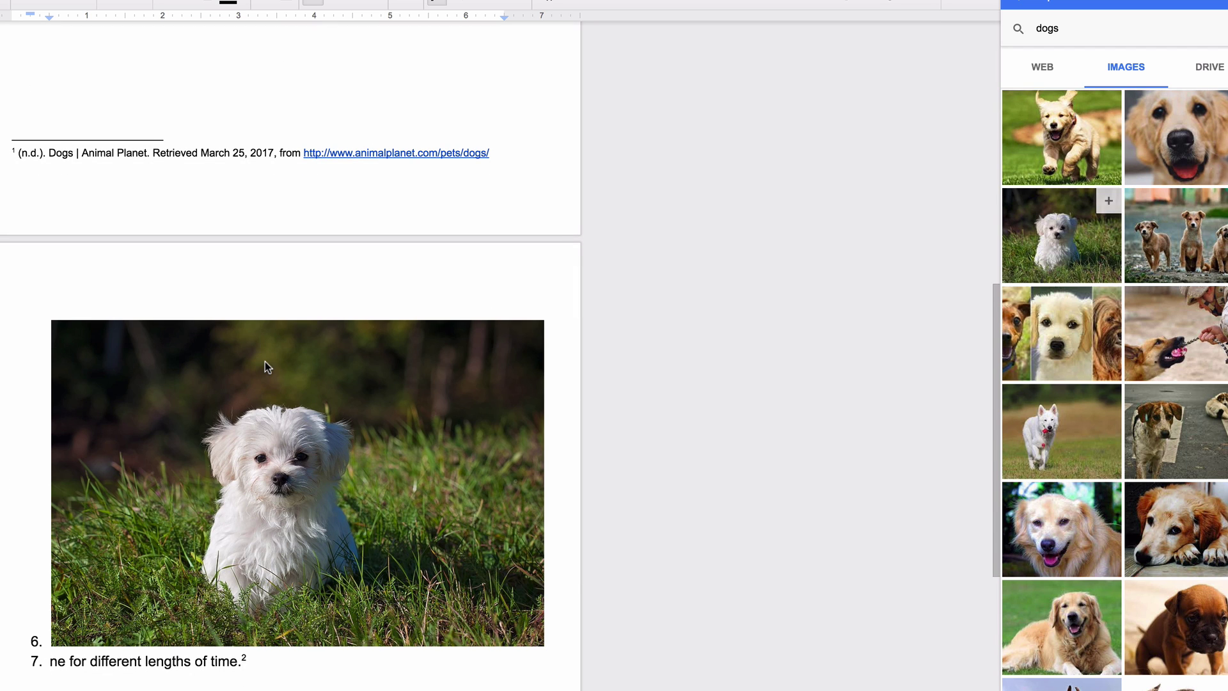
pyautogui.scroll(-5, 264, 362)
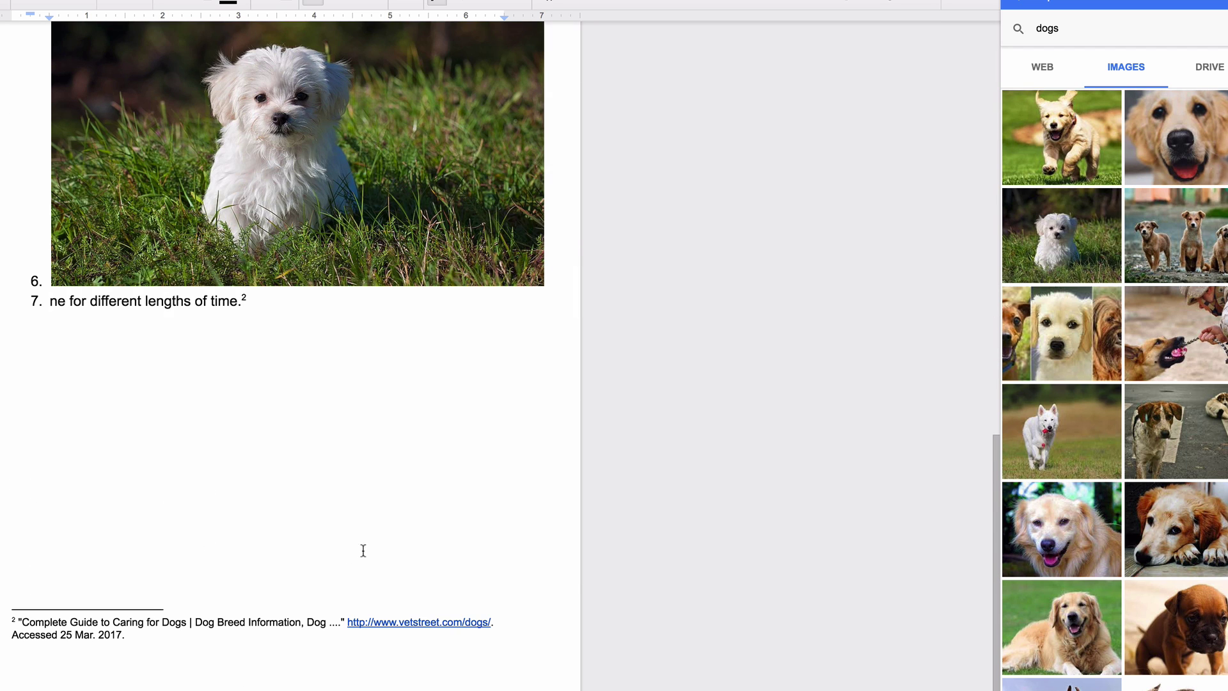
pyautogui.scroll(5, 389, 513)
pyautogui.moveTo(1057, 146)
pyautogui.click(1108, 103)
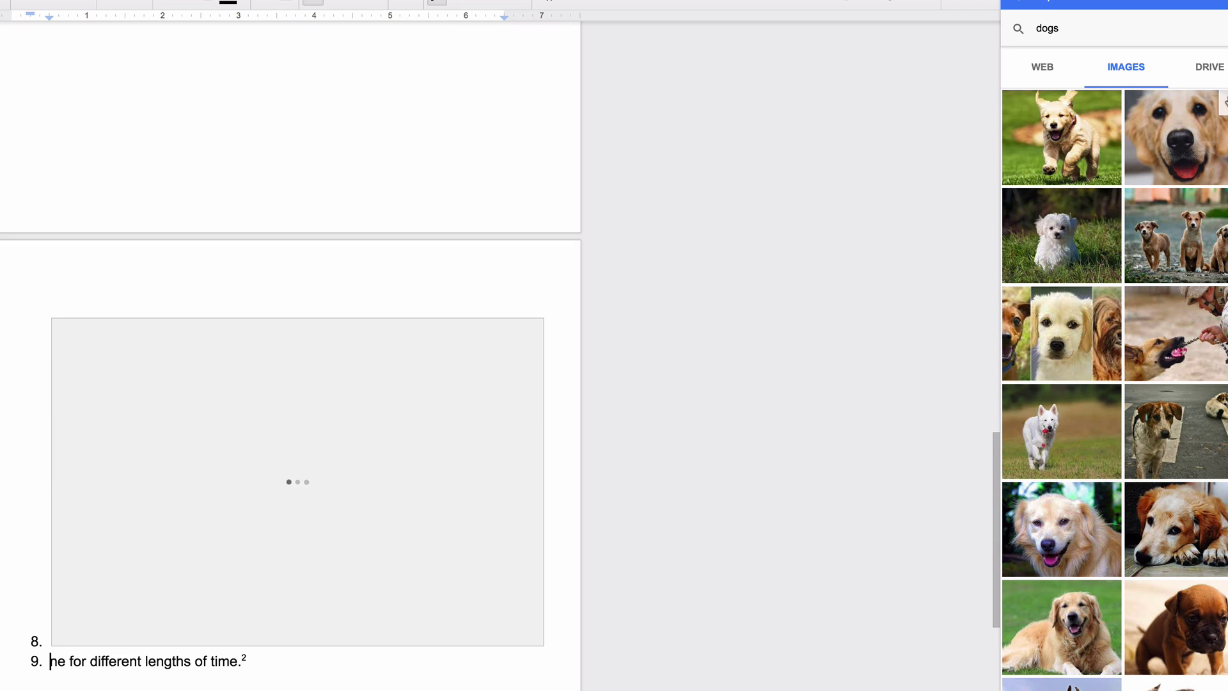
# View the matching Drive files, Dogs 2 and Dogs, in Explore, then return to the web results.
pyautogui.click(1212, 82)
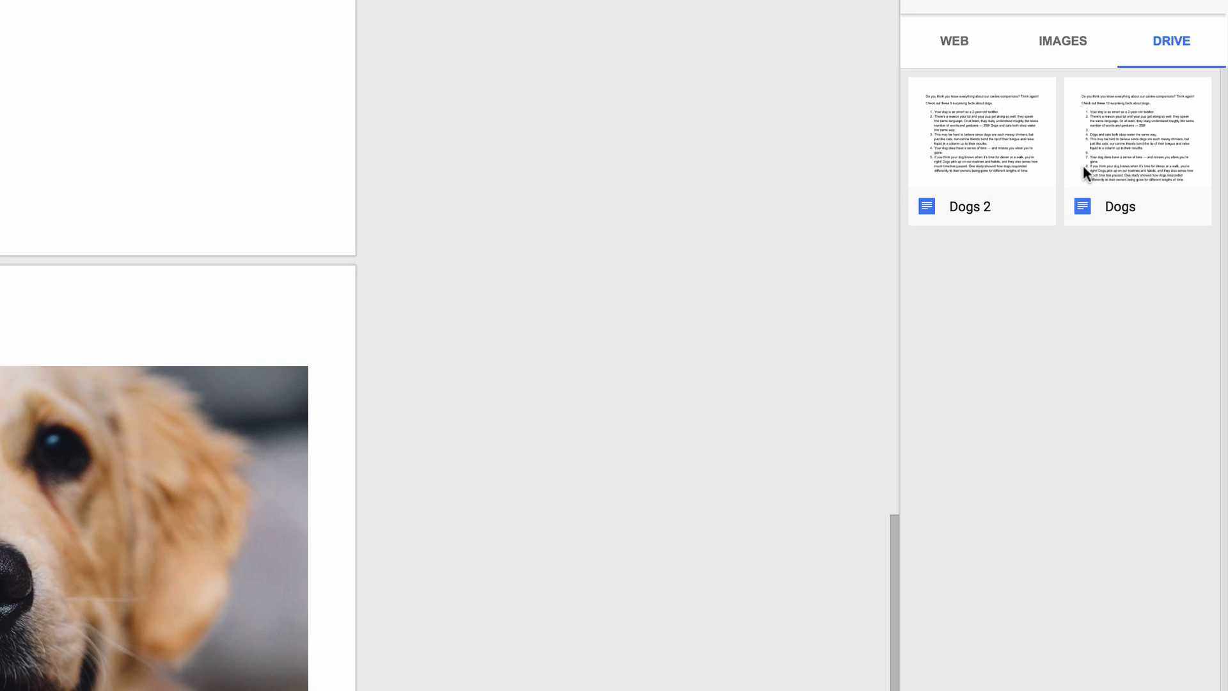
pyautogui.click(952, 41)
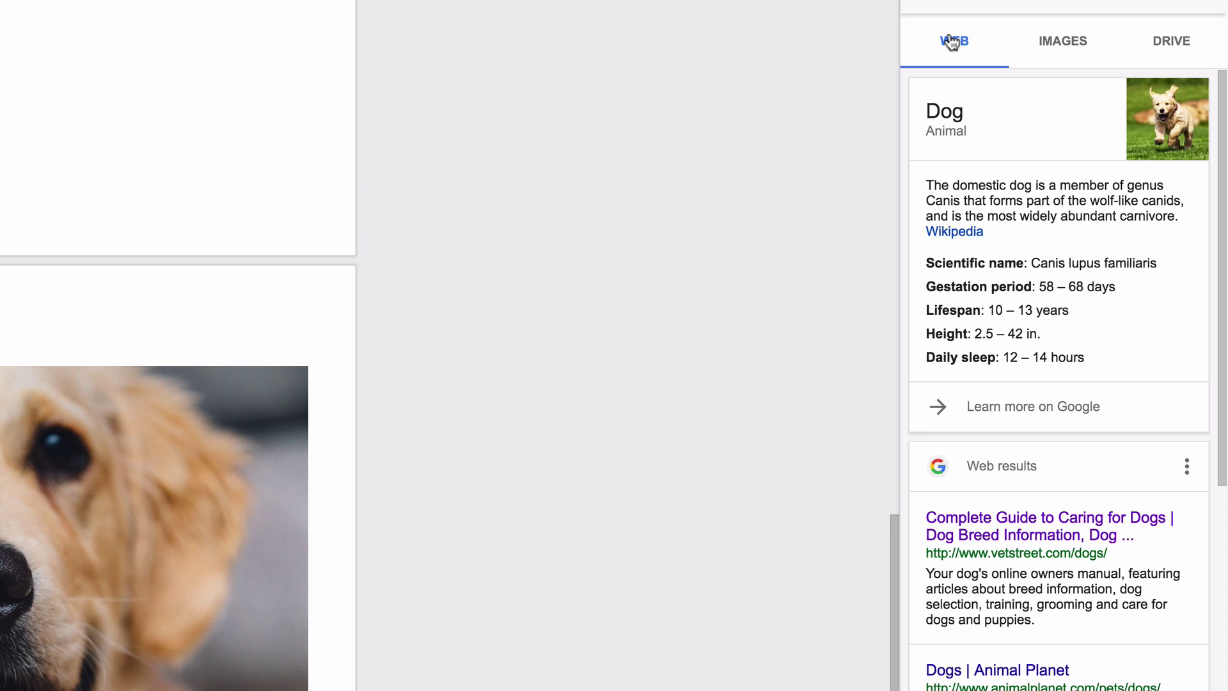
pyautogui.moveTo(1198, 600)
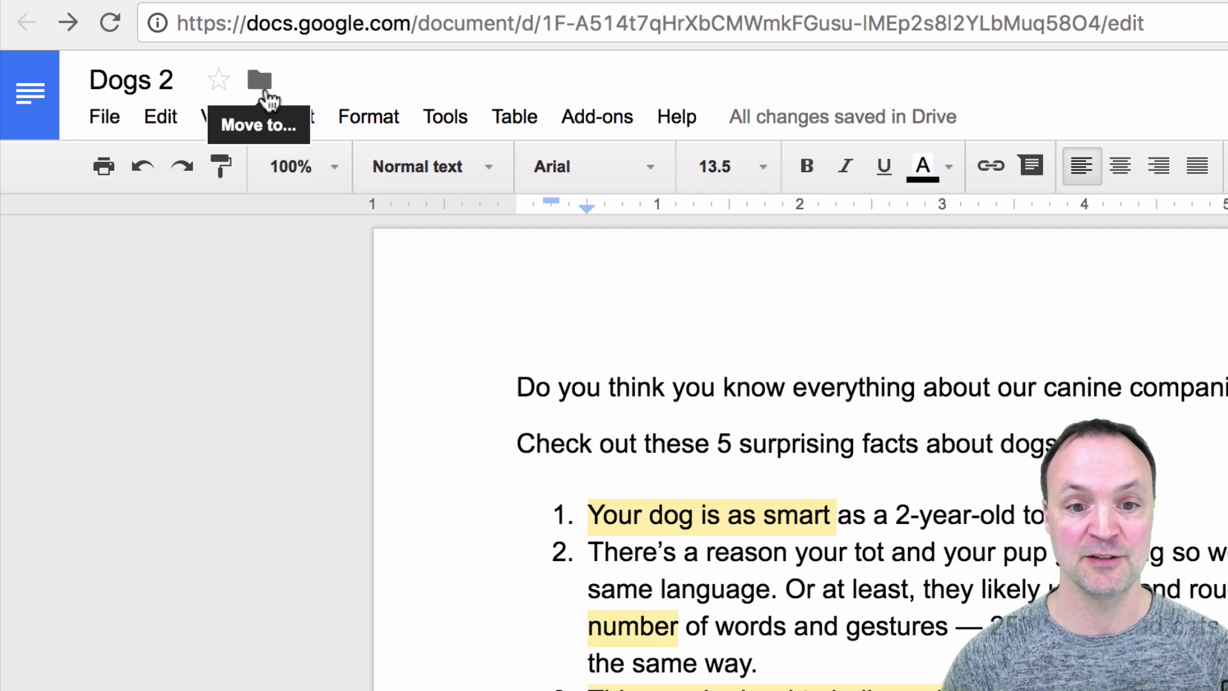
# Move Dogs 2 from My Drive into the Example folder and star the document.
pyautogui.click(266, 94)
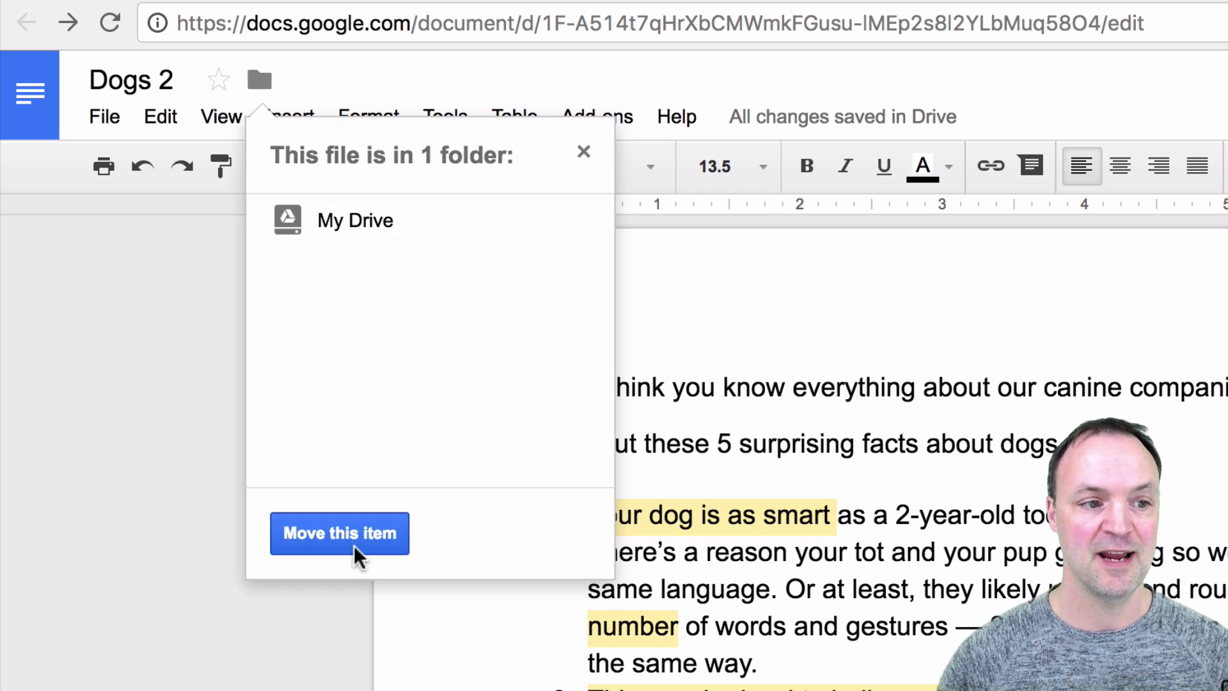
pyautogui.click(369, 532)
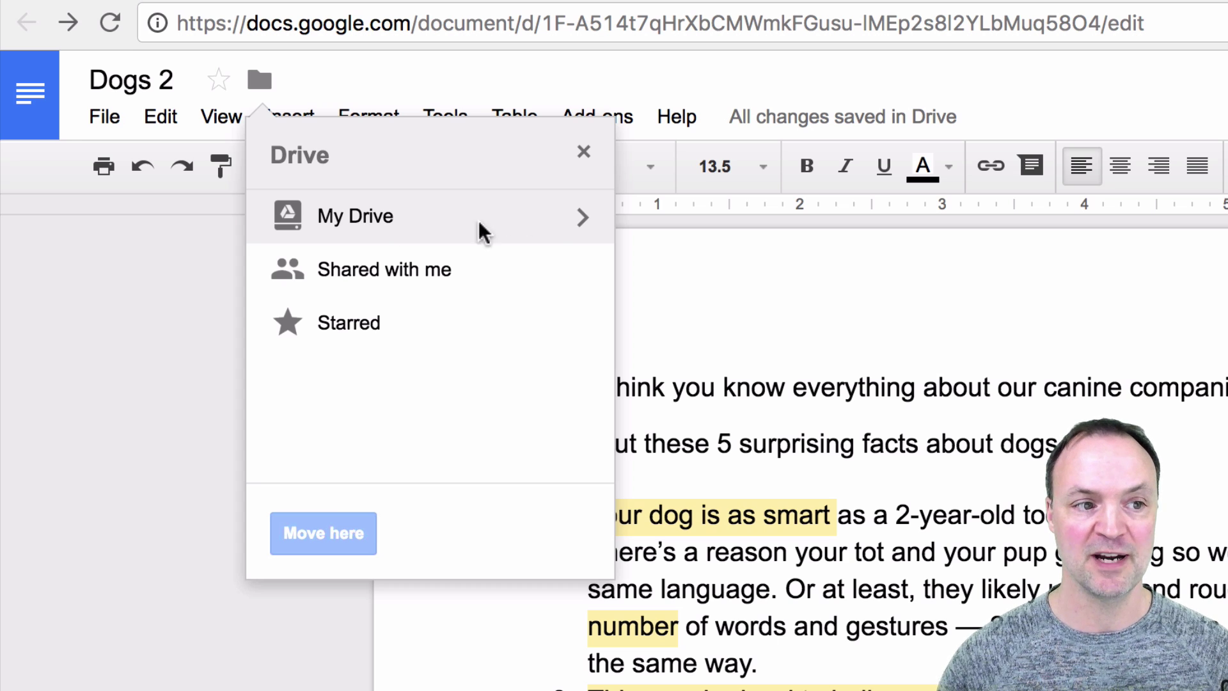
pyautogui.click(584, 221)
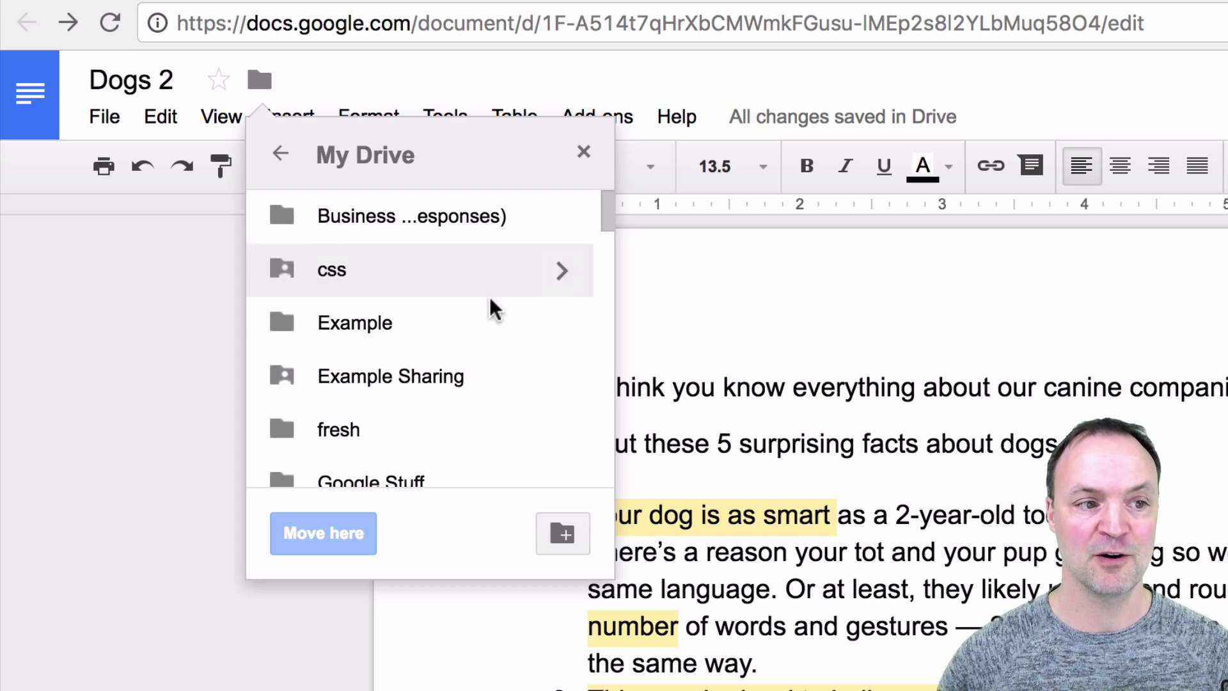
pyautogui.scroll(-1, 438, 307)
pyautogui.scroll(-1, 438, 307)
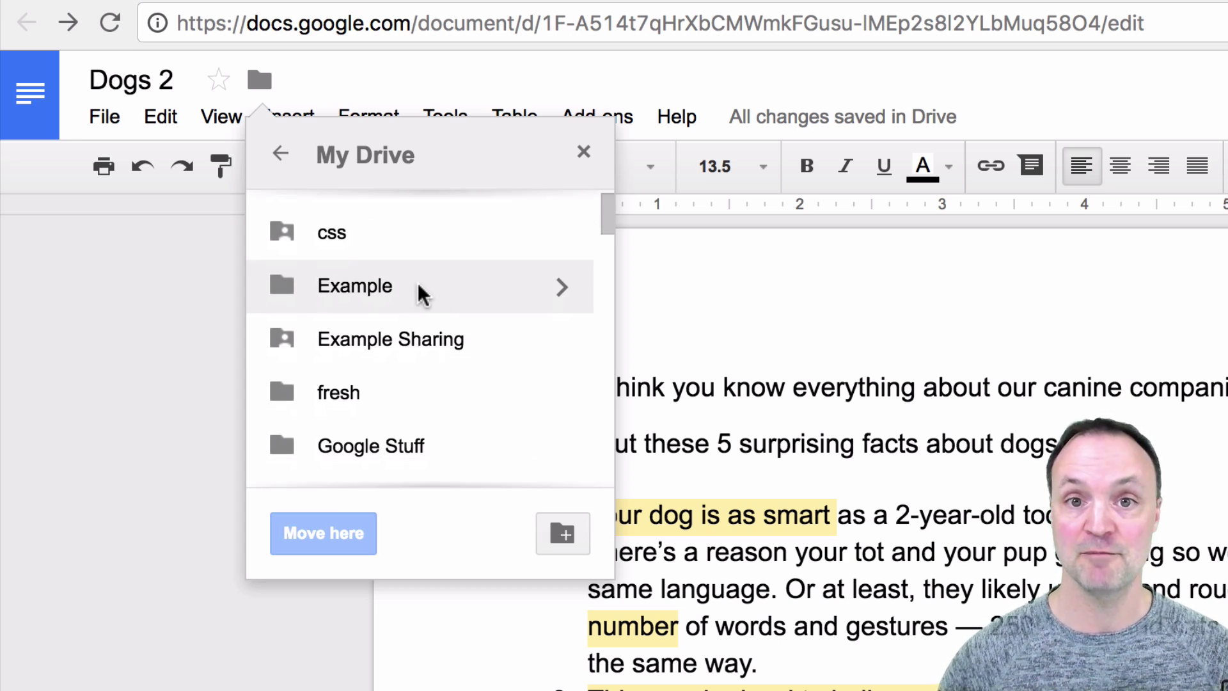
pyautogui.click(420, 295)
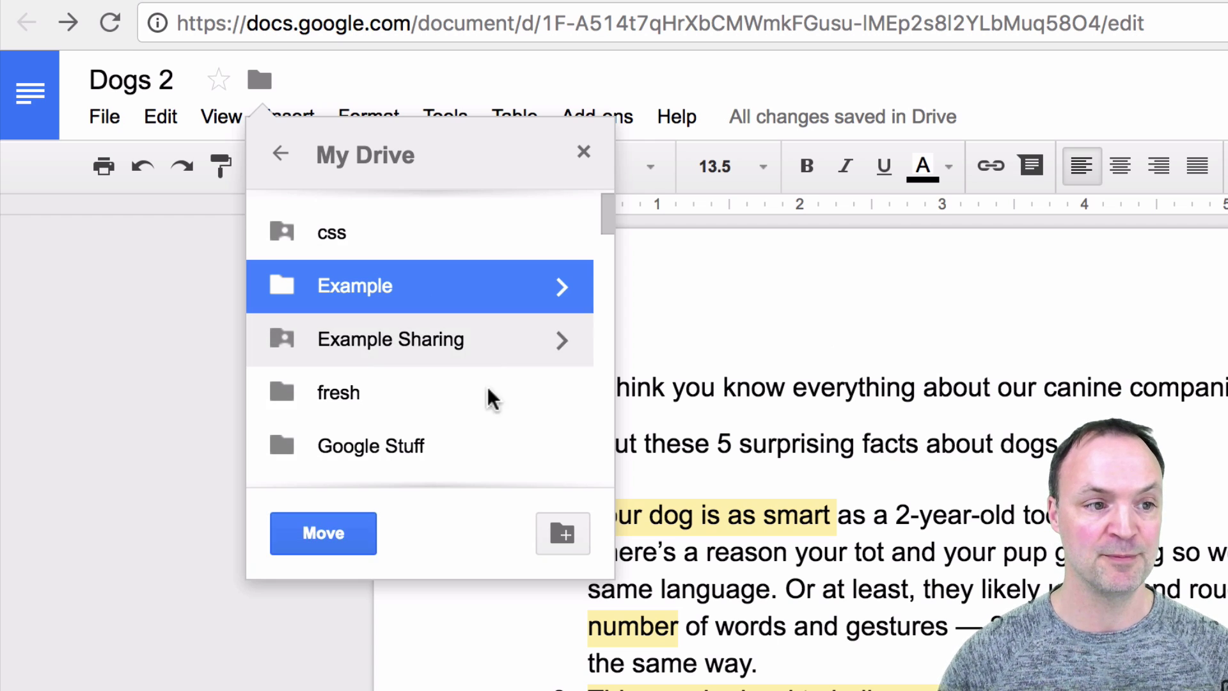
pyautogui.click(333, 534)
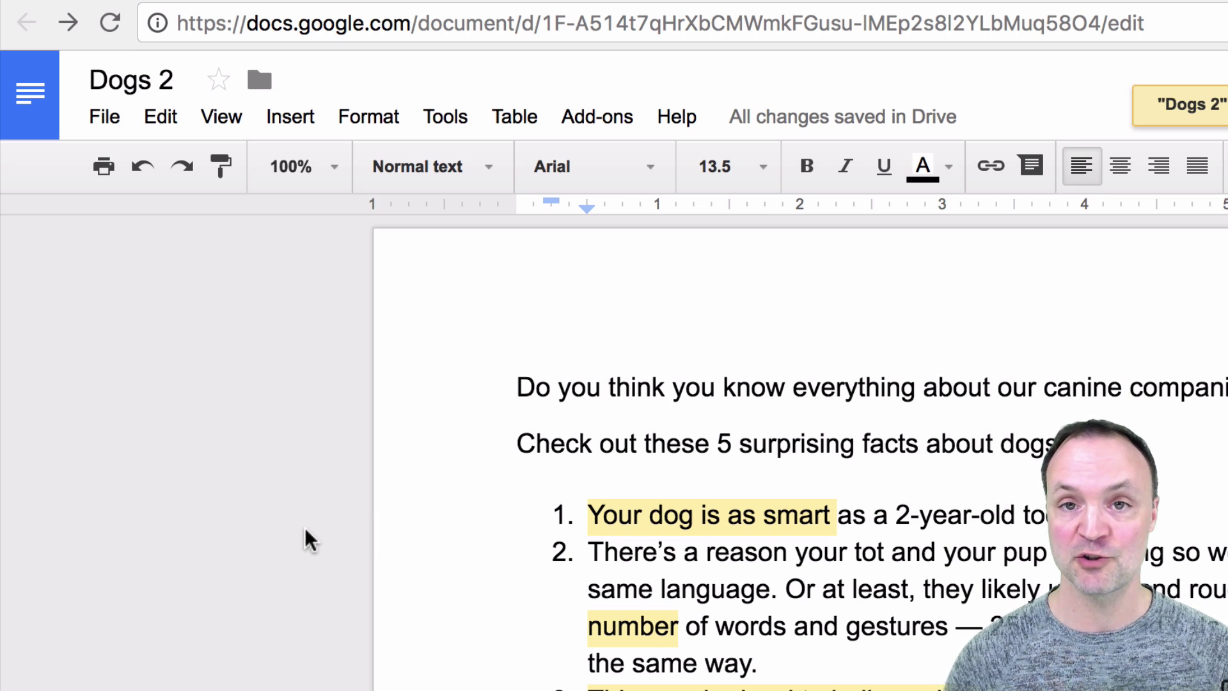
pyautogui.click(221, 84)
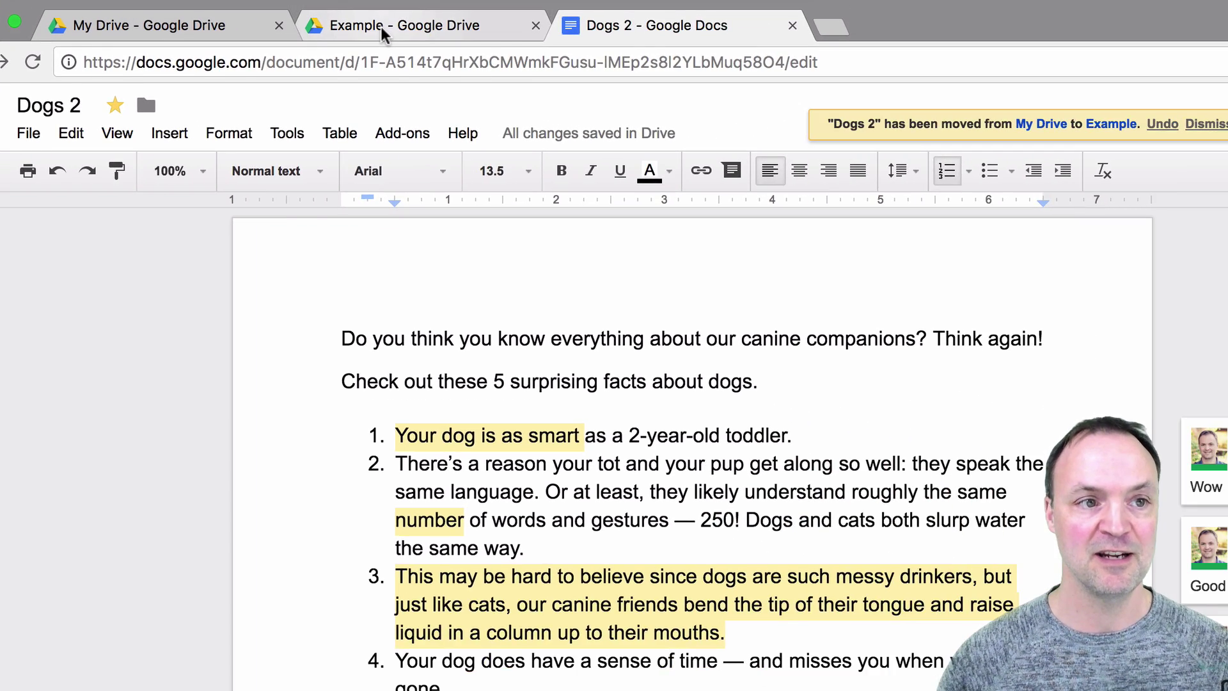
pyautogui.click(383, 26)
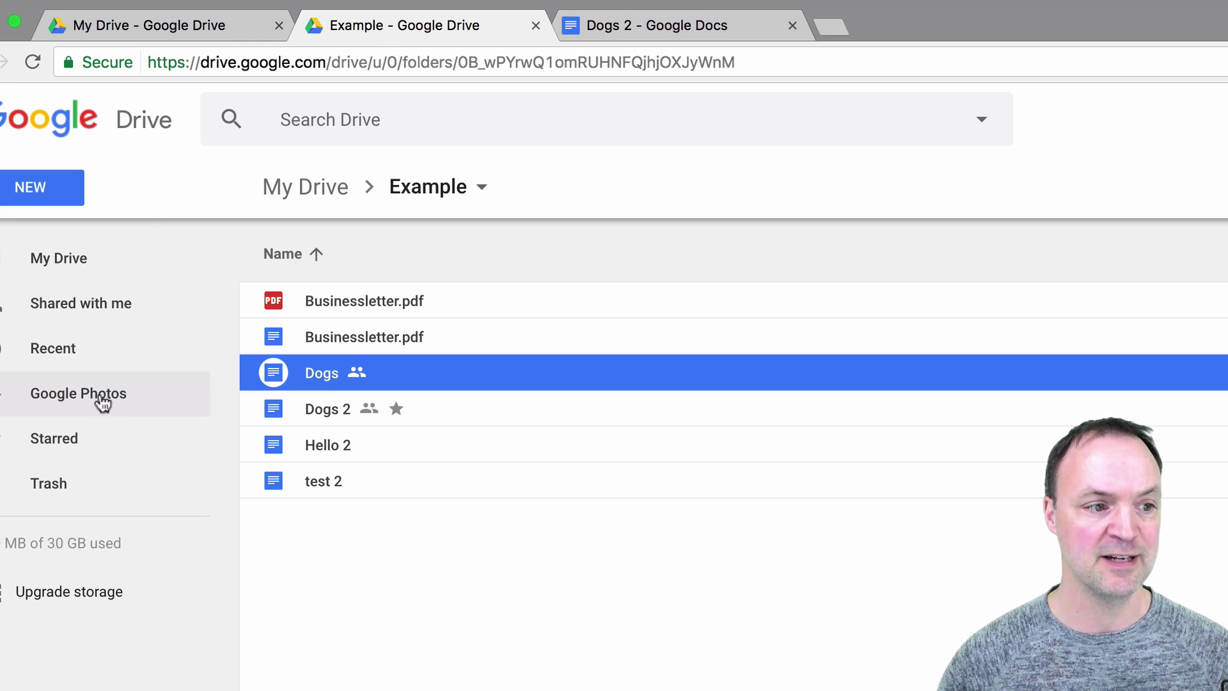
pyautogui.click(82, 441)
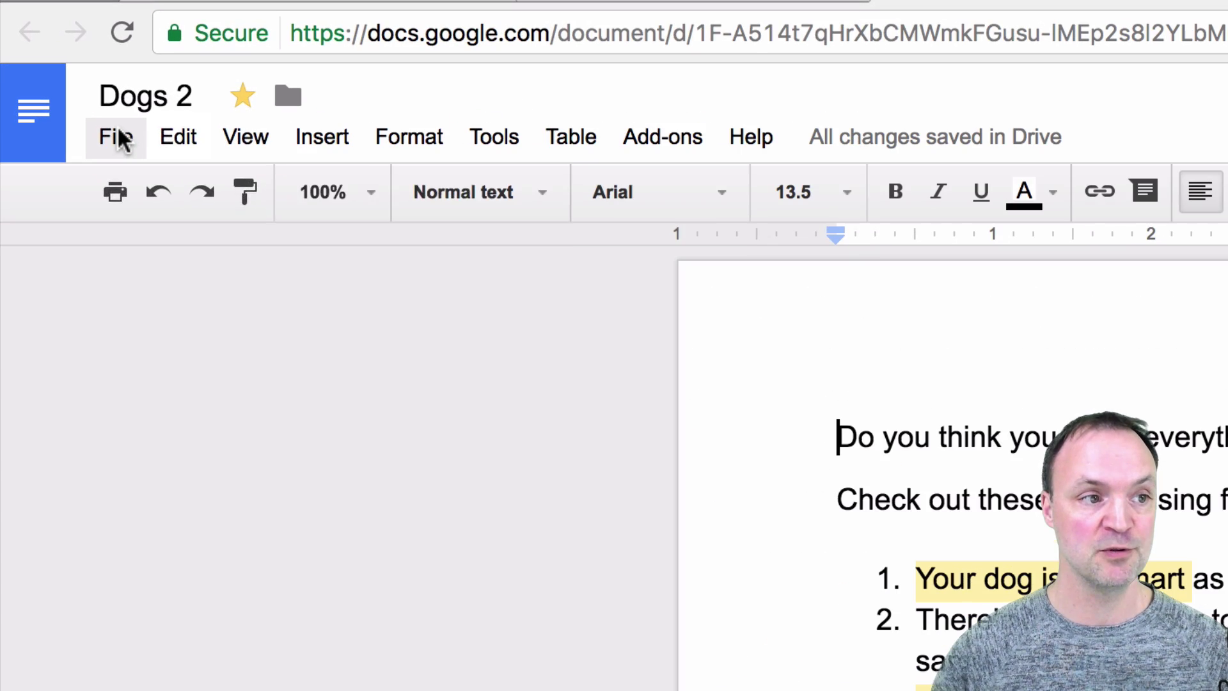
# In revision history, expand the 4:51 PM entry, preview the 4:40 PM version and choose Restore.
pyautogui.click(123, 140)
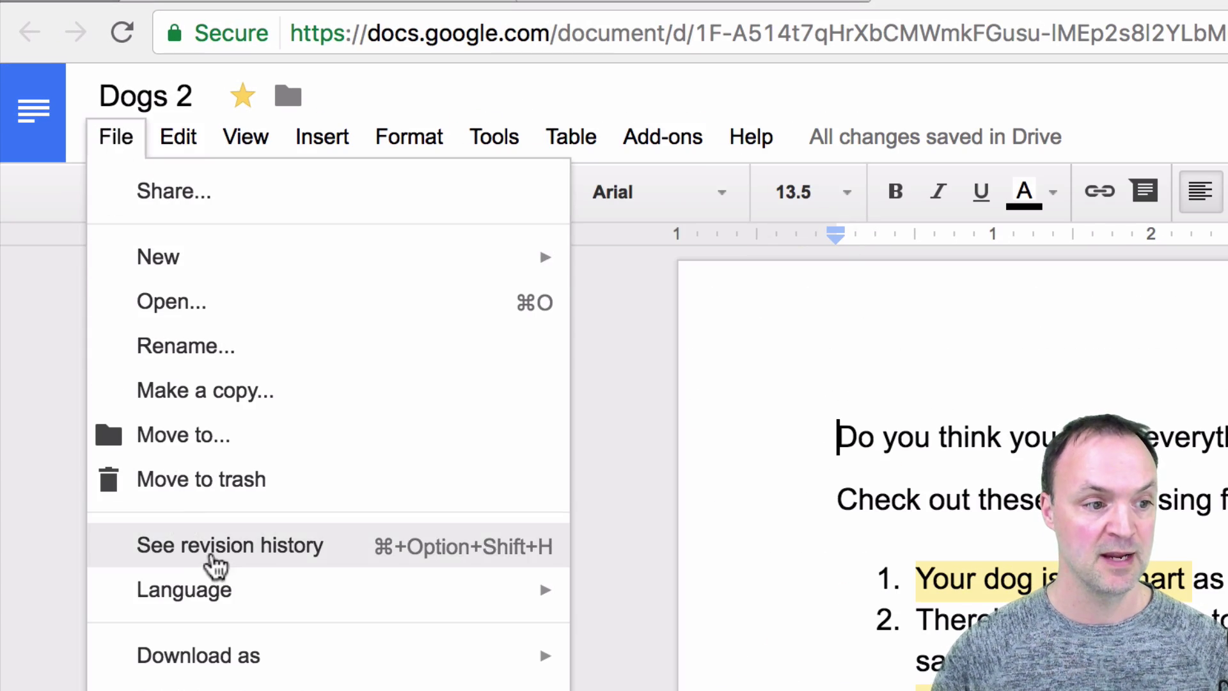
pyautogui.click(209, 553)
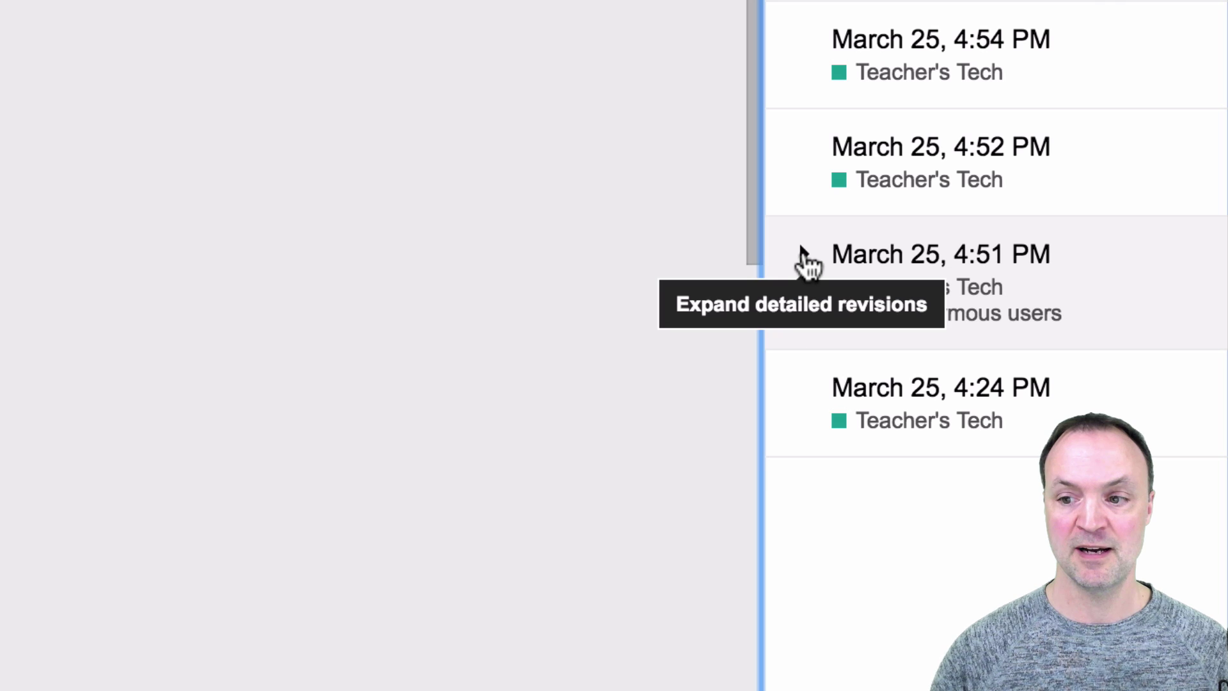
pyautogui.click(804, 252)
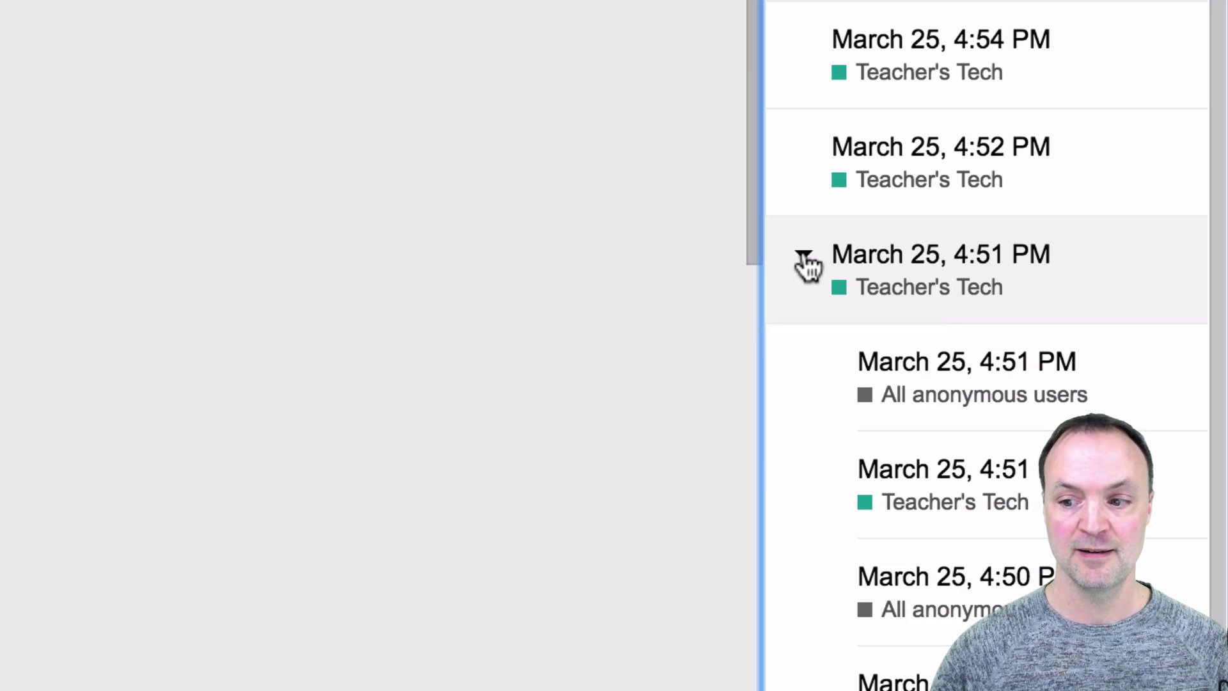
pyautogui.scroll(-3, 1087, 486)
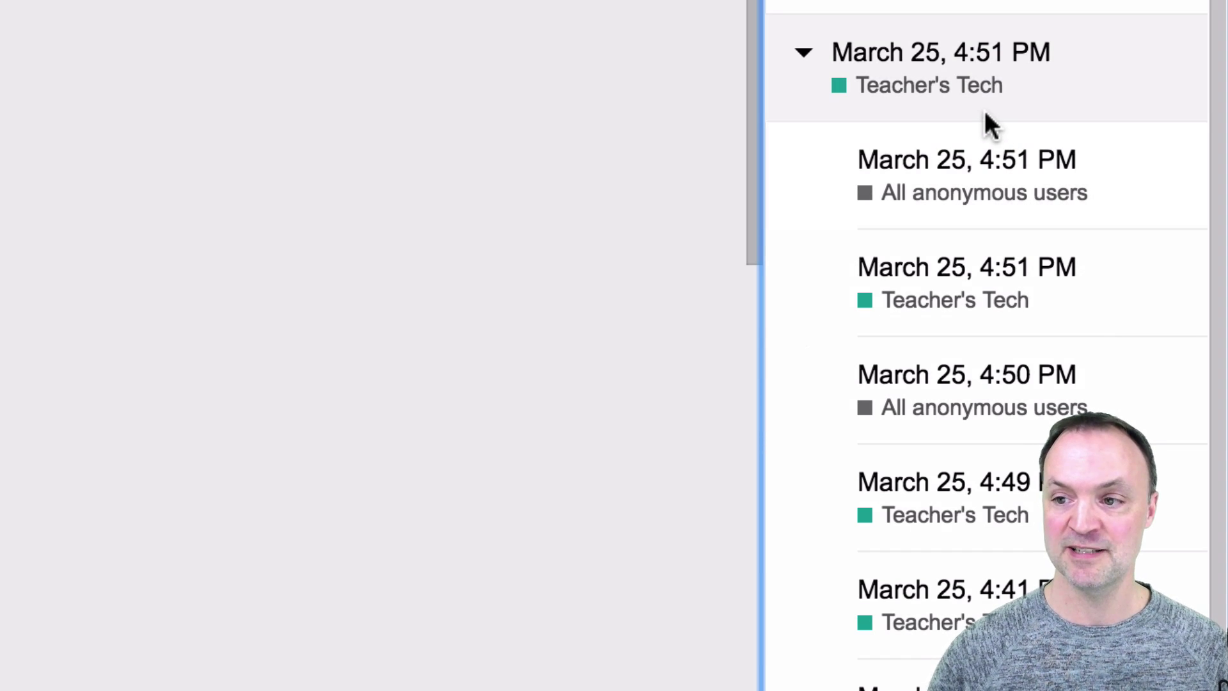
pyautogui.moveTo(753, 233); pyautogui.dragTo(753, 690)
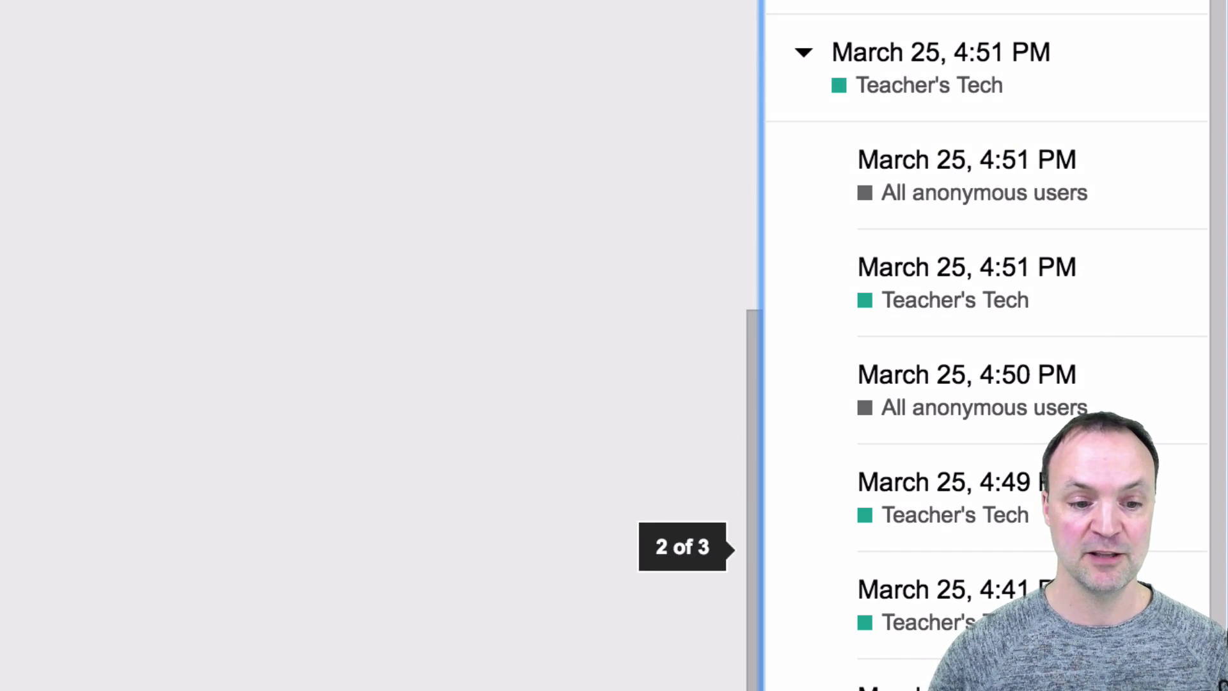
pyautogui.scroll(-5, 192, 384)
pyautogui.scroll(3, 192, 383)
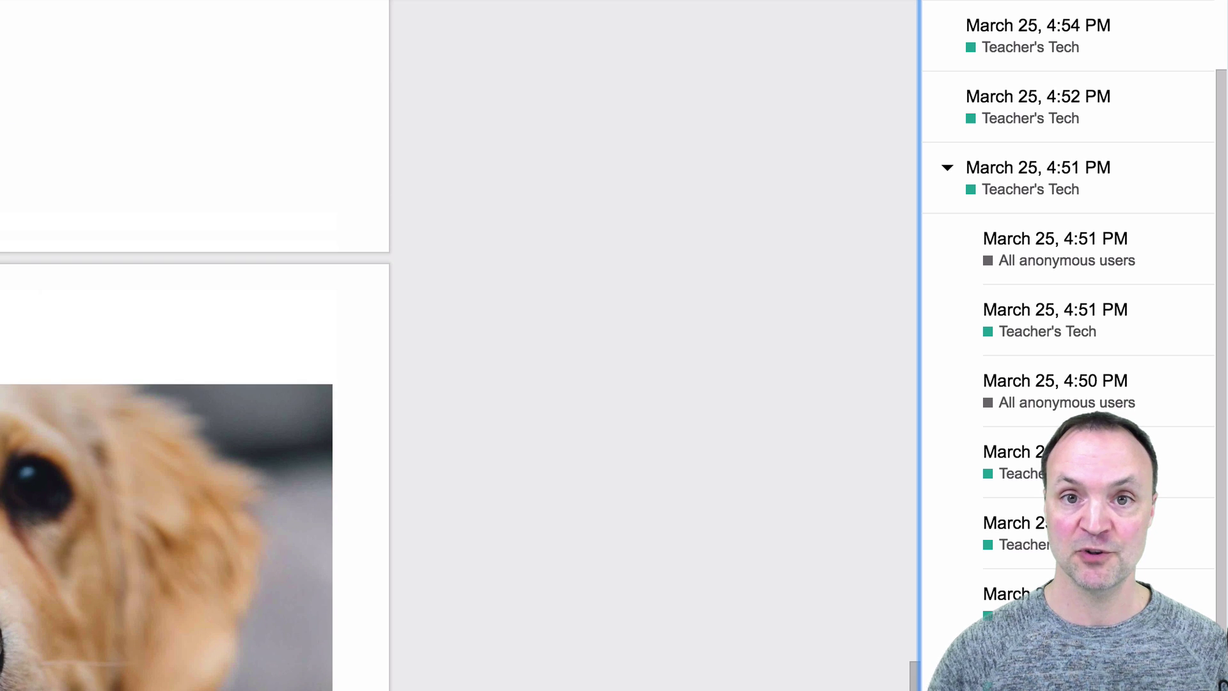
pyautogui.scroll(15, 192, 346)
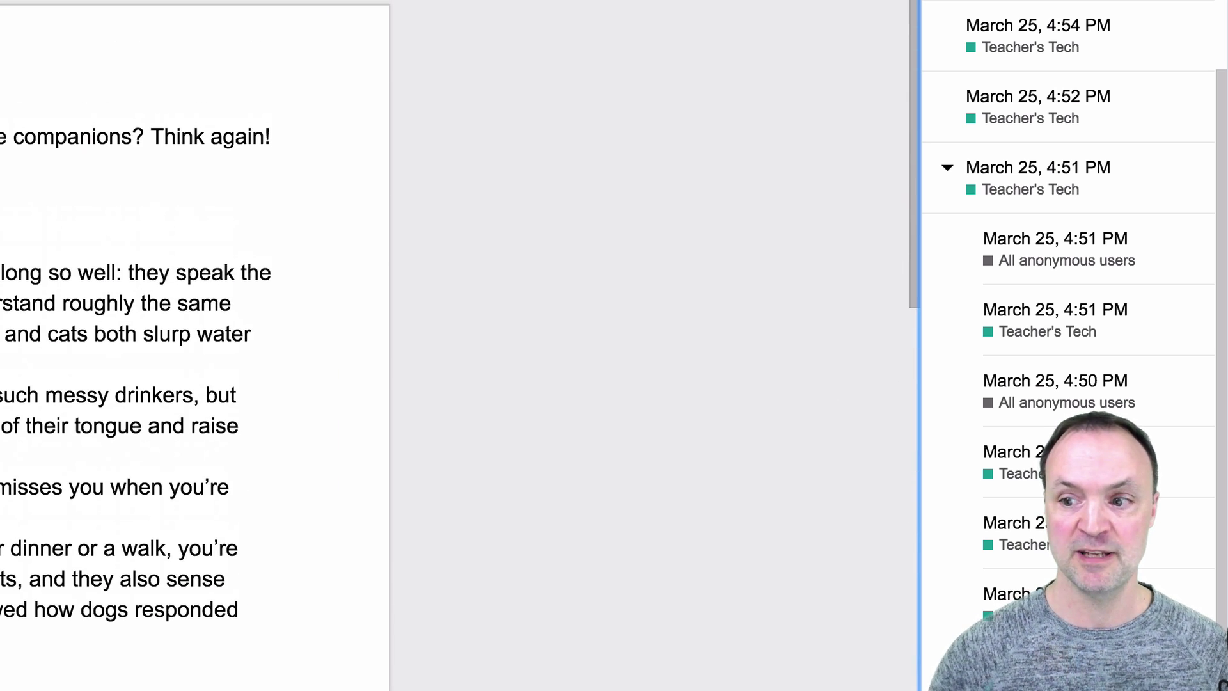
pyautogui.click(1007, 598)
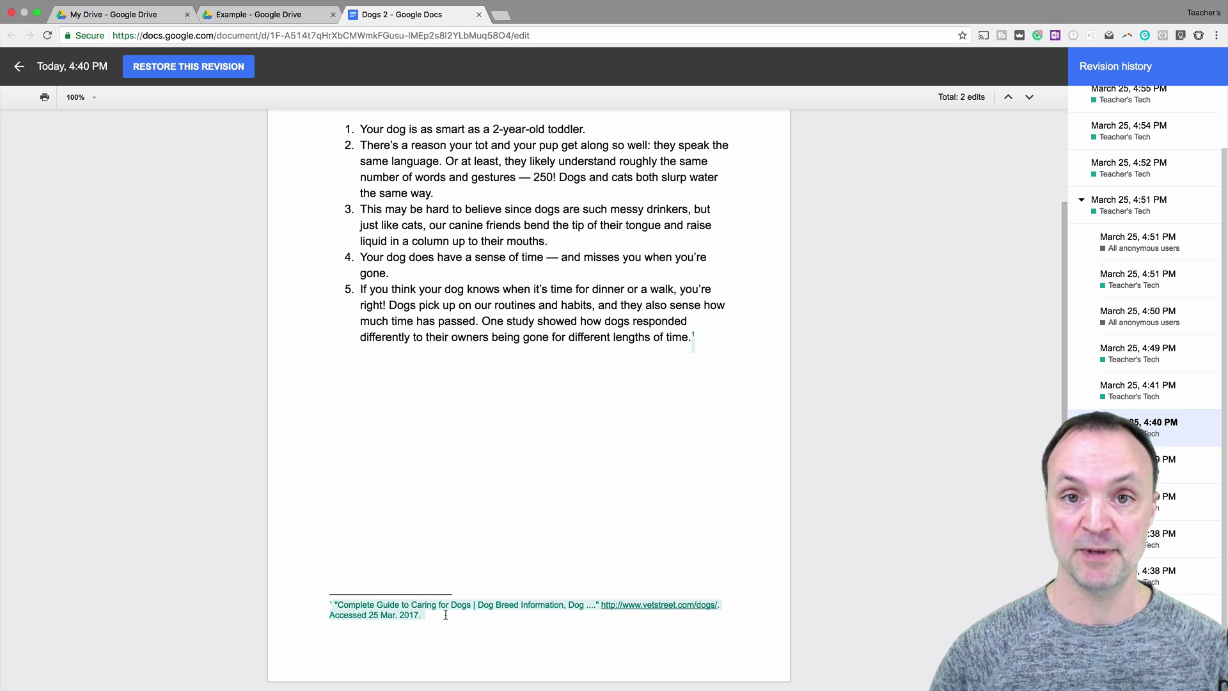
pyautogui.click(186, 67)
# Confirm reverting Dogs 2 to the Today, 4:40 PM revision.
pyautogui.click(474, 393)
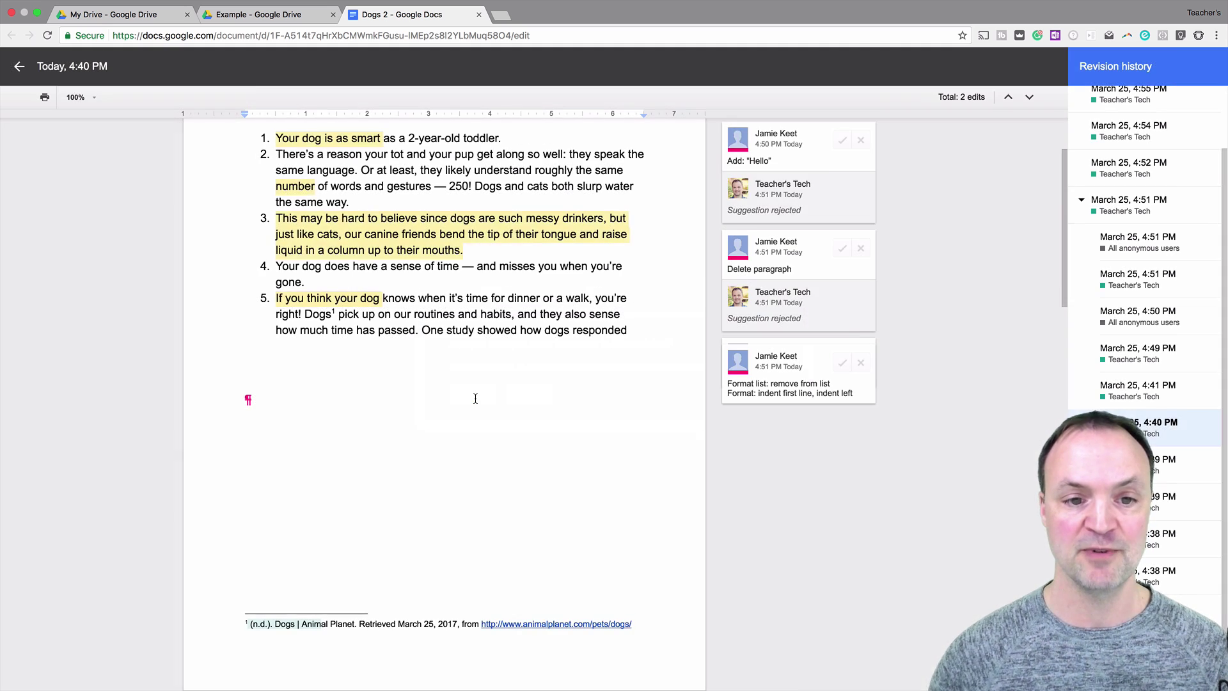